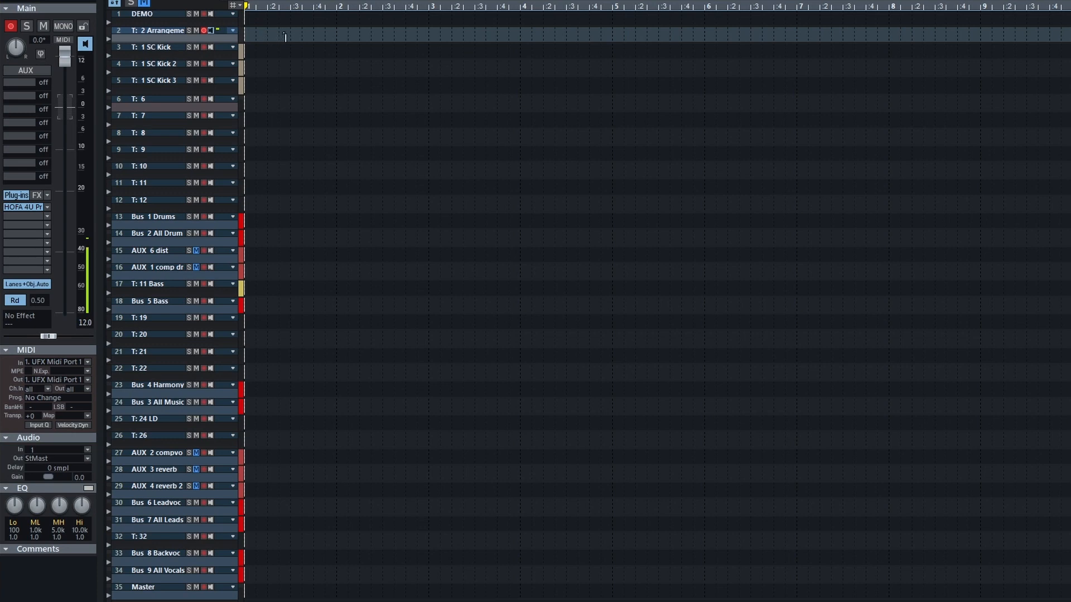
# Select the three SC Kick tracks together to inspect their output routing, and move the play cursor to beat 2 of bar 1
pyautogui.click(175, 50)
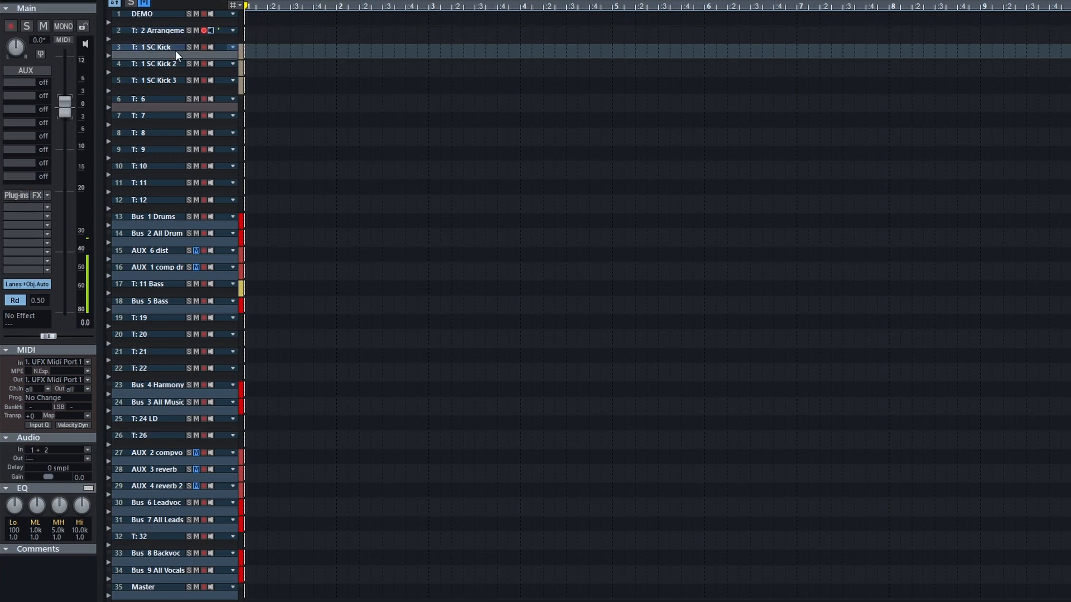
pyautogui.keyDown('shift'); pyautogui.click(168, 82); pyautogui.keyUp('shift')
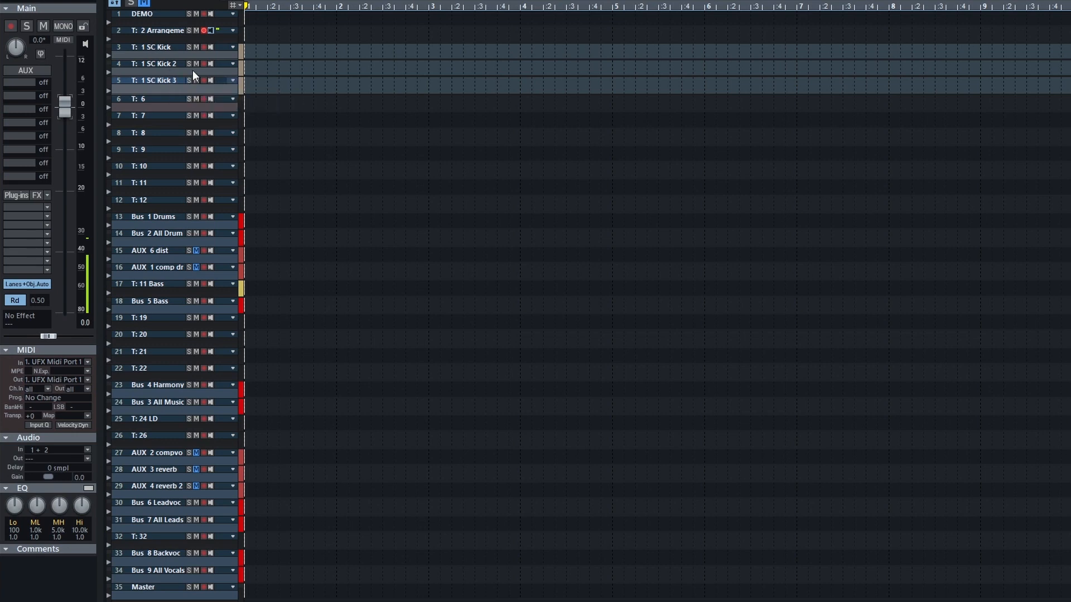
pyautogui.click(267, 53)
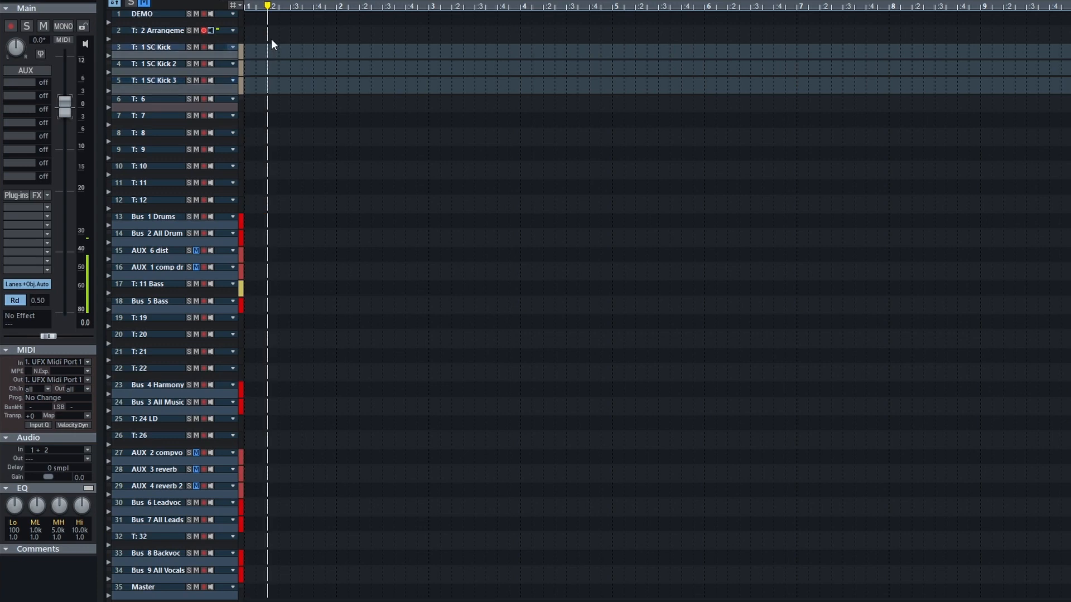
pyautogui.click(274, 53)
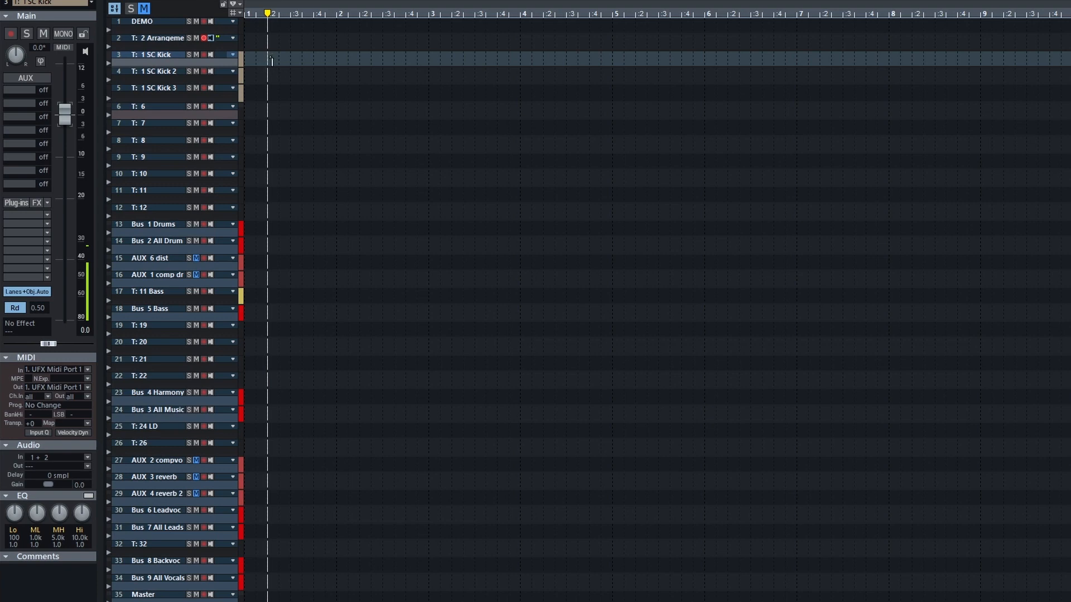
# Inspect the output routing and plug-ins of drum tracks 6 to 12, Bus 1 Drums and AUX 6 dist
pyautogui.click(177, 109)
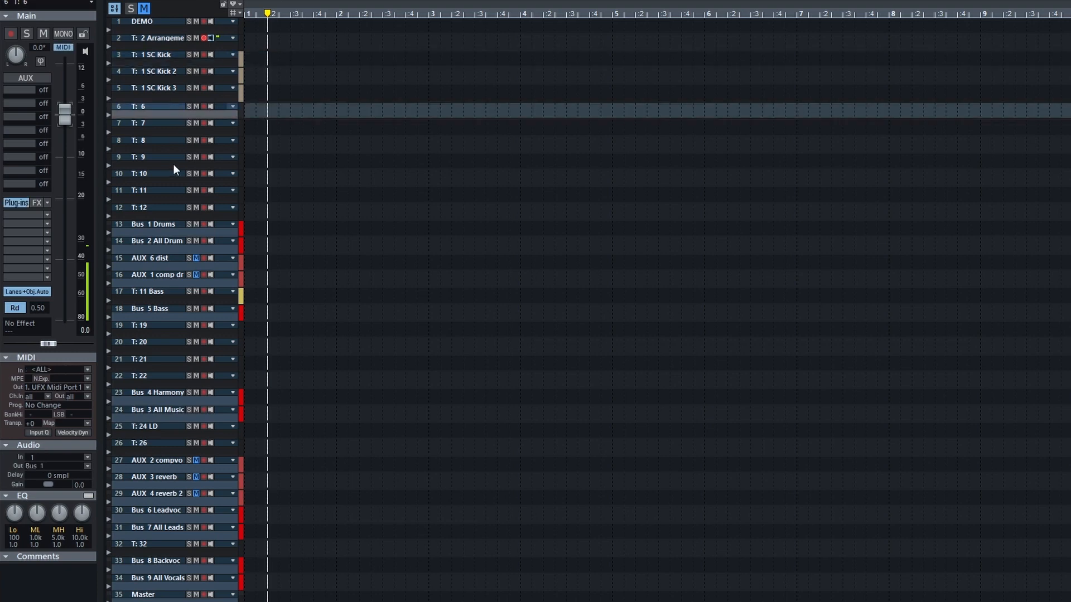
pyautogui.keyDown('shift'); pyautogui.click(171, 212); pyautogui.keyUp('shift')
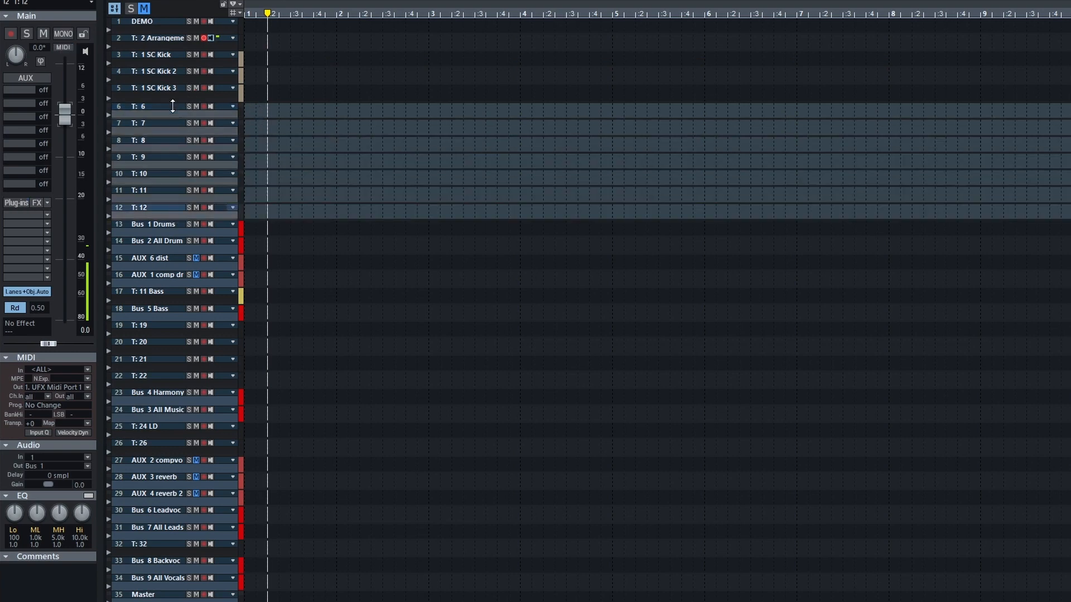
pyautogui.click(163, 231)
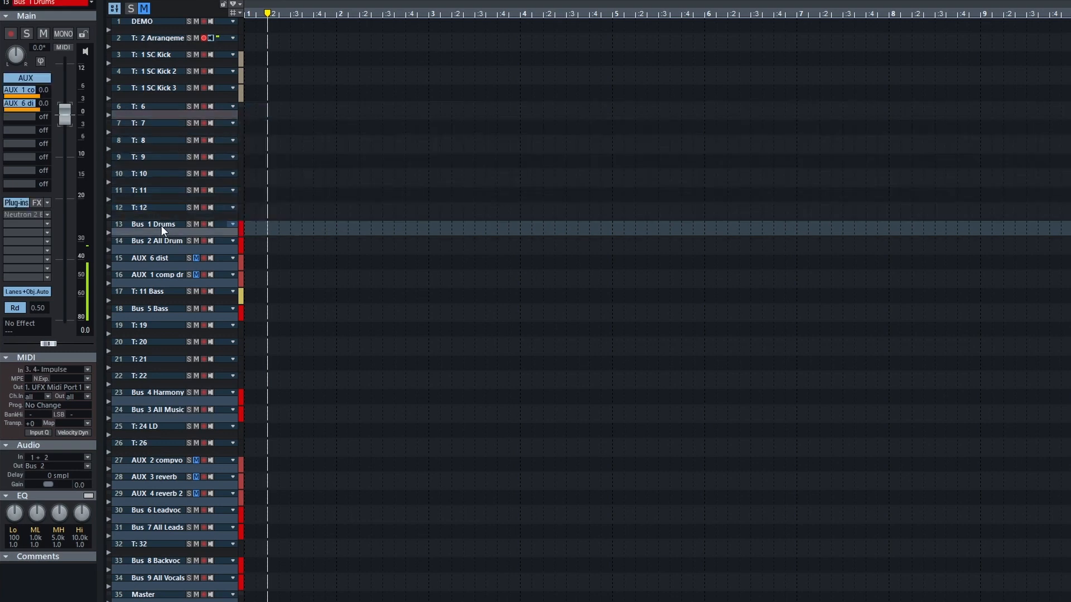
pyautogui.click(165, 260)
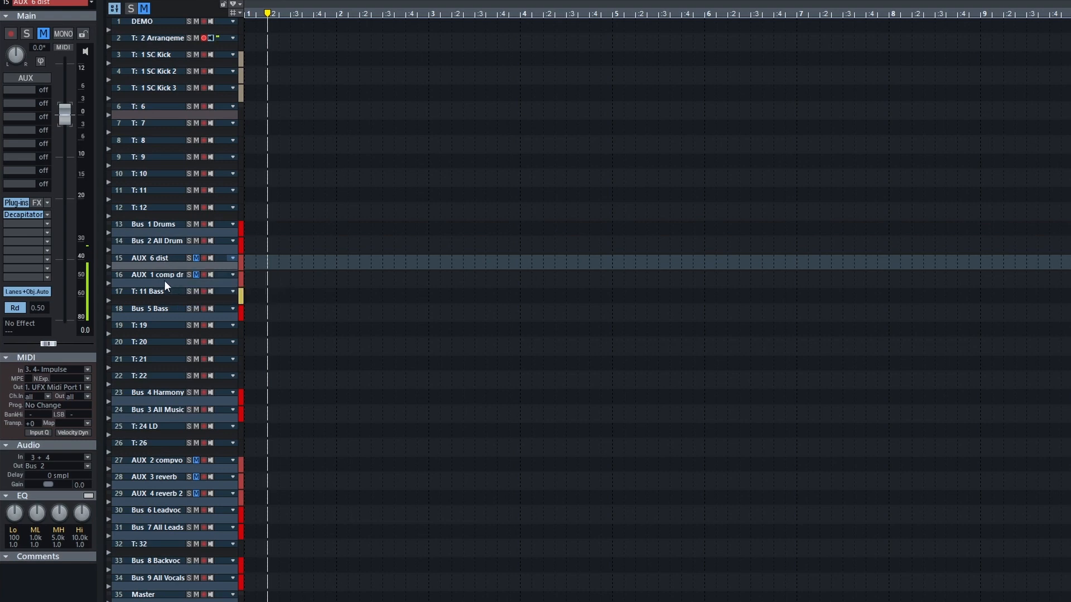
# Set Compress to 55% in the PSP MixPressor2 on AUX 1 comp drums and close the plug-in window
pyautogui.click(166, 278)
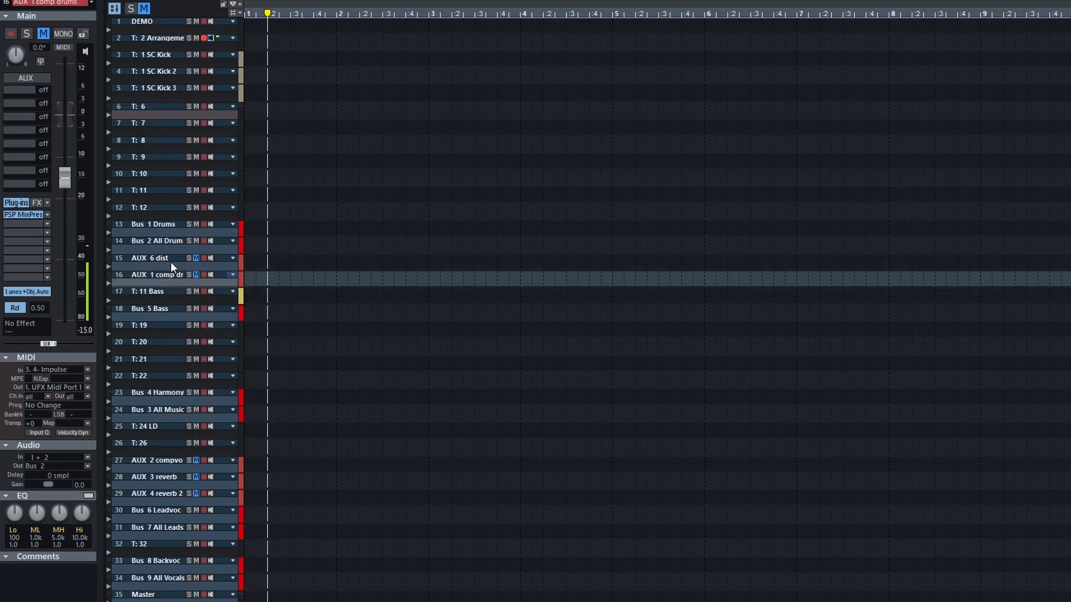
pyautogui.click(25, 217)
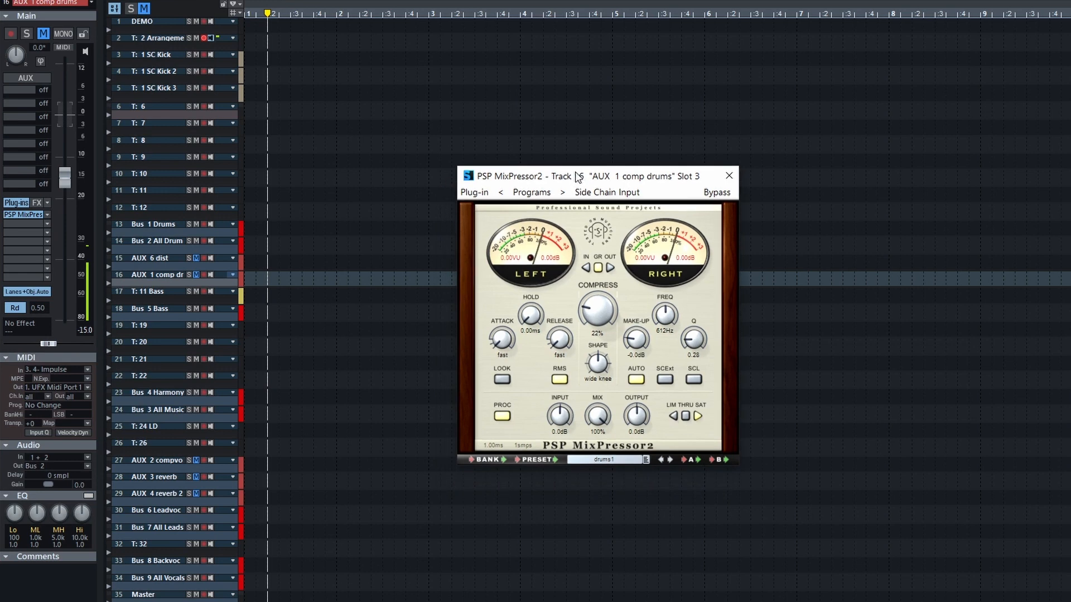
pyautogui.moveTo(600, 308); pyautogui.dragTo(615, 214)
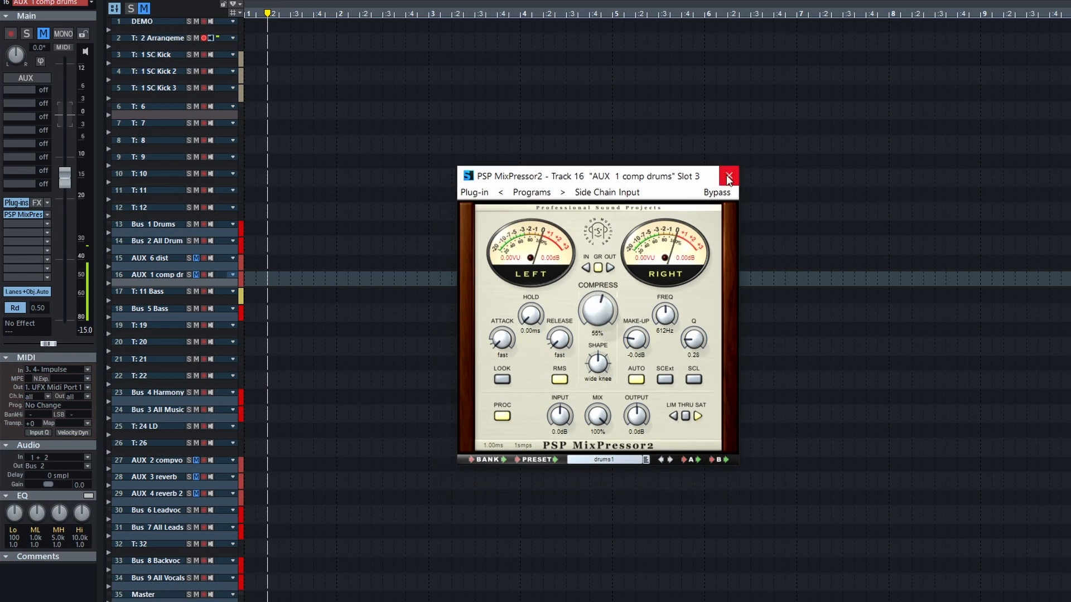
pyautogui.click(728, 177)
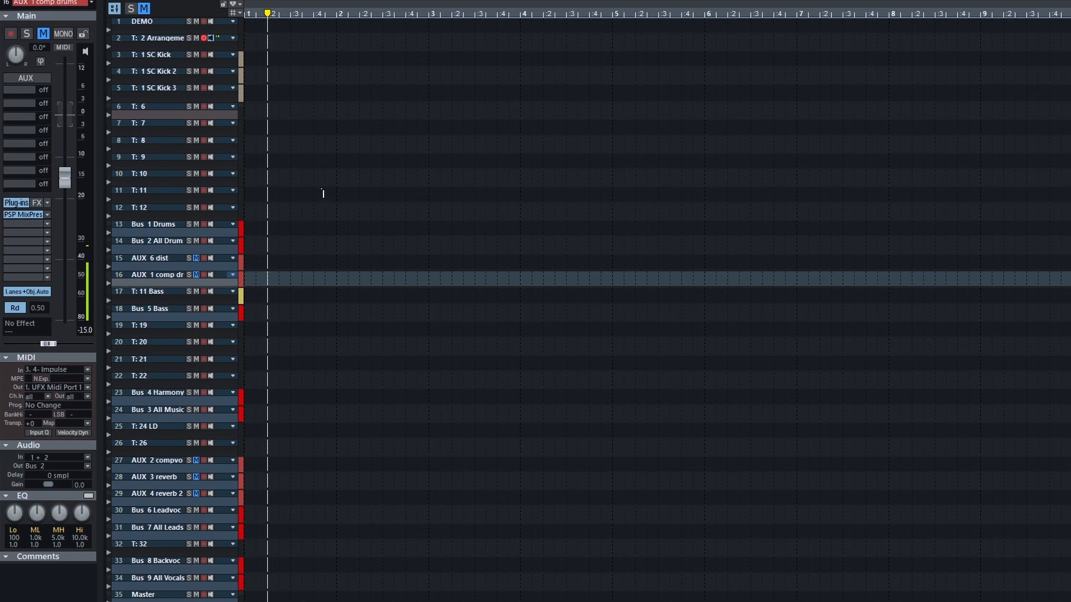
# Inspect the output routing of the Bass track, Bus 5 Bass and the harmony tracks 19 to 22
pyautogui.click(169, 294)
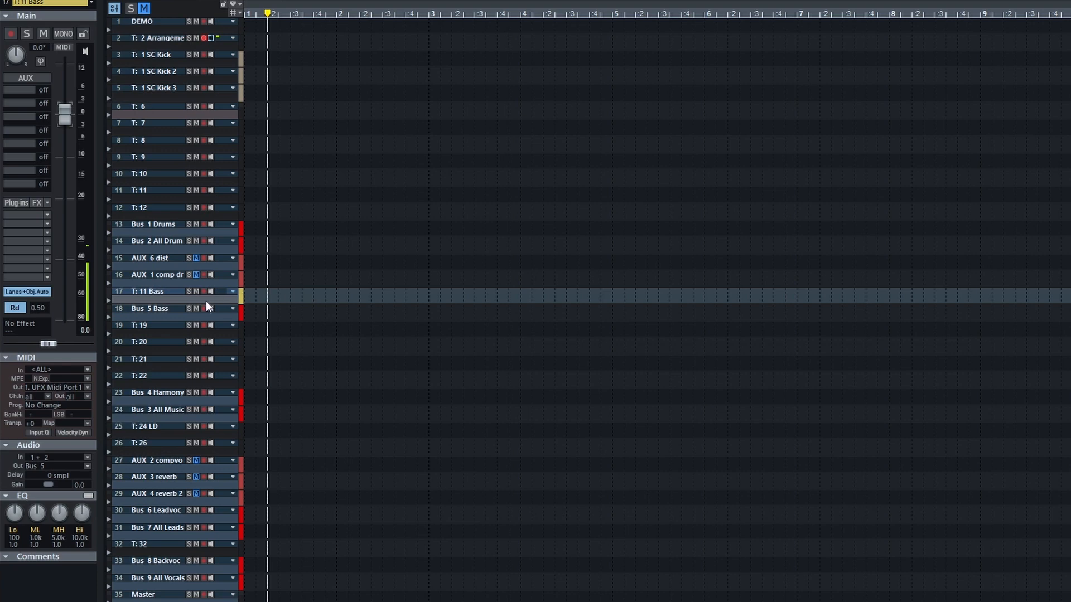
pyautogui.click(170, 313)
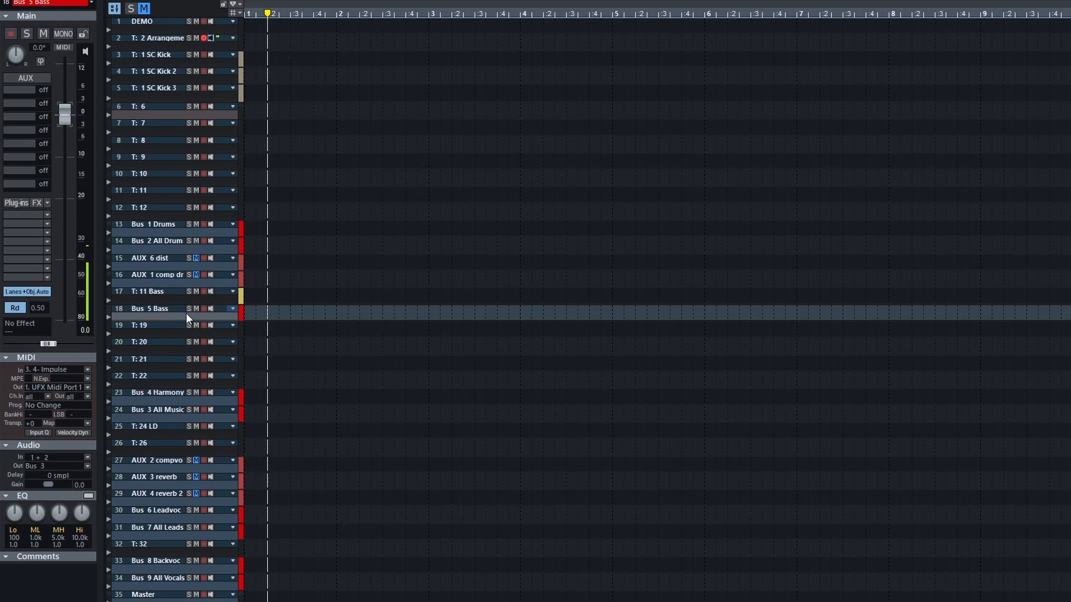
pyautogui.click(169, 329)
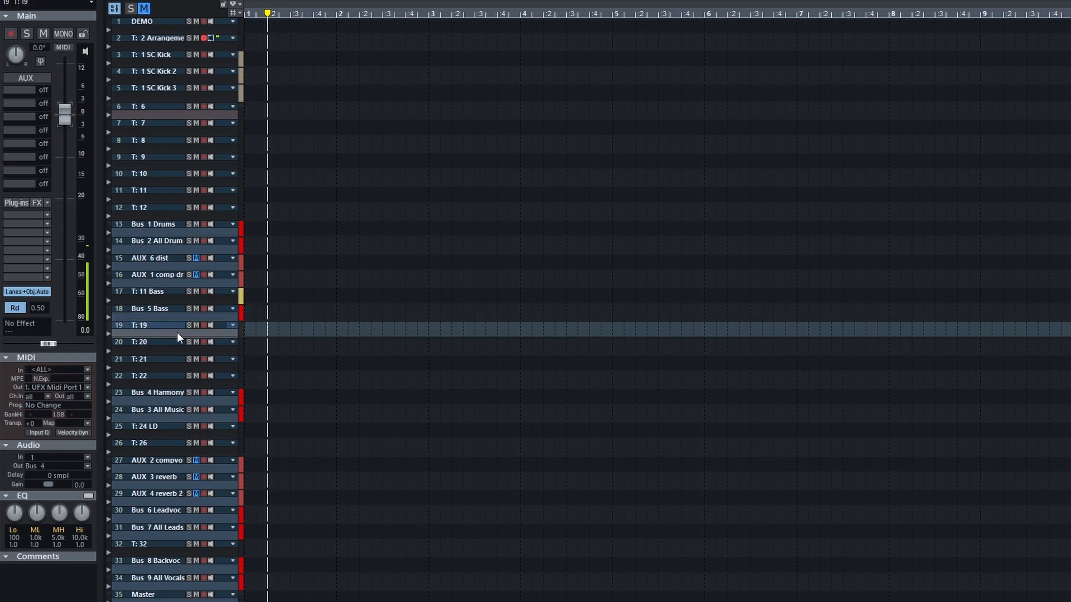
pyautogui.keyDown('shift'); pyautogui.click(169, 380); pyautogui.keyUp('shift')
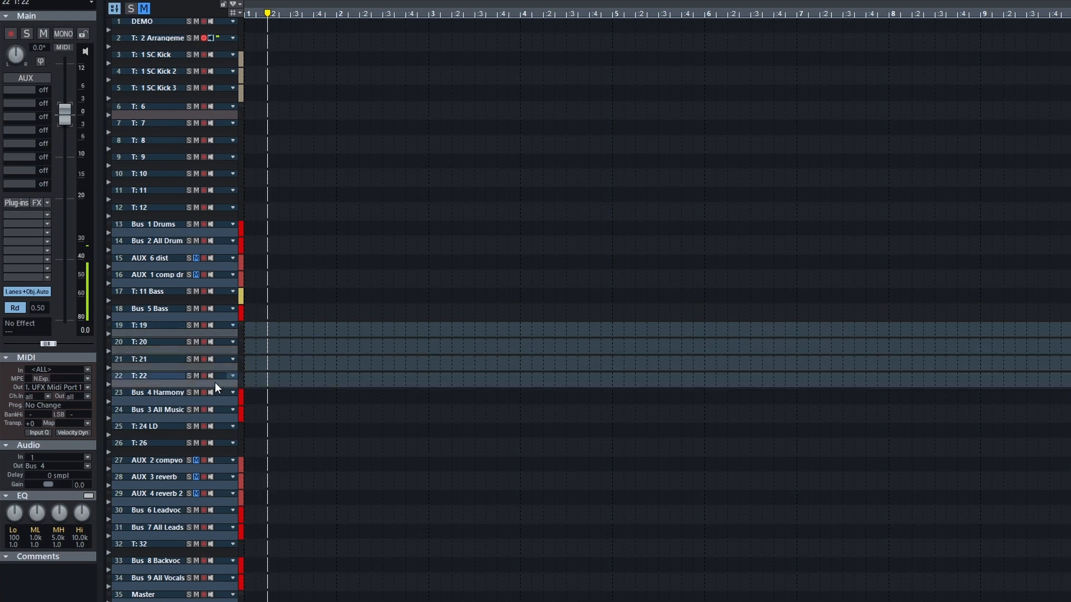
# Compare the outputs and plug-ins of Bus 4 Harmony, Bus 2 All Drums and Bus 3 All Music
pyautogui.click(171, 397)
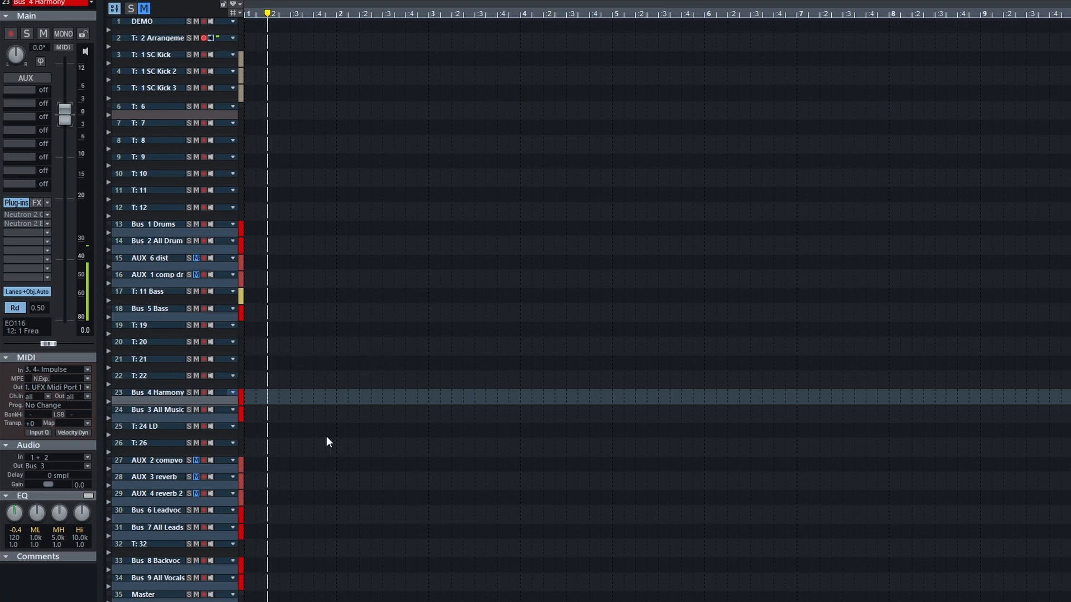
pyautogui.click(169, 245)
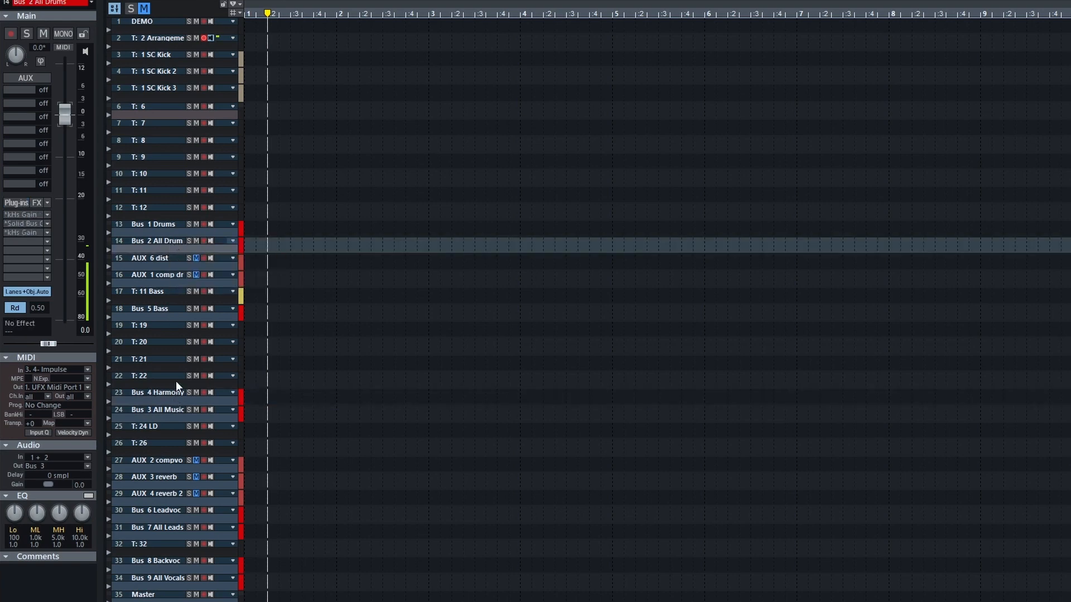
pyautogui.click(172, 415)
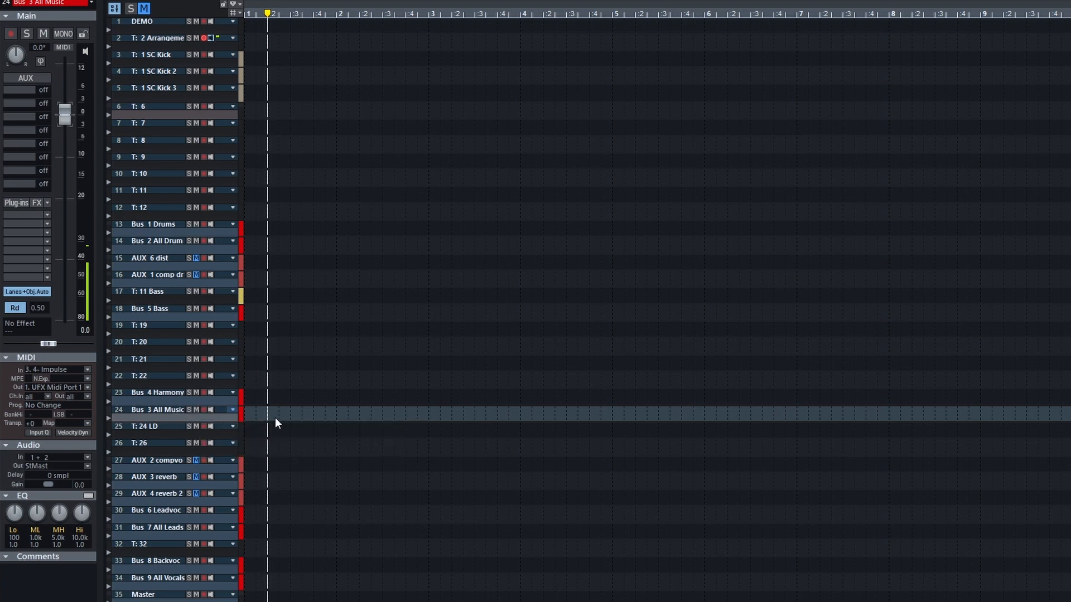
# Examine the sends of lead vocal track T: 24 LD and the plug-ins on the vocal compression and two reverb AUX tracks
pyautogui.click(168, 427)
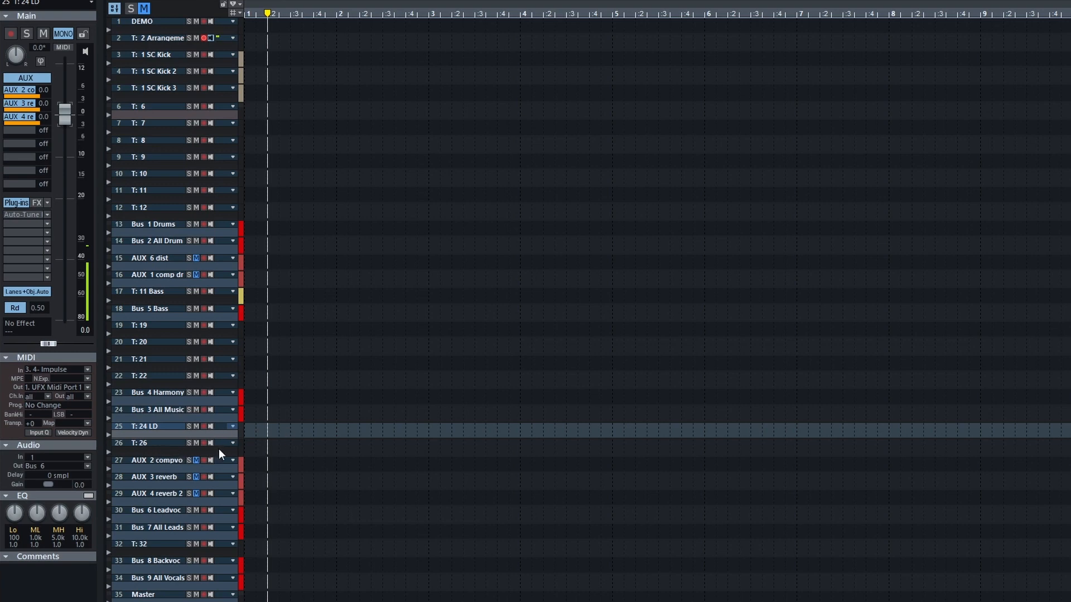
pyautogui.click(167, 467)
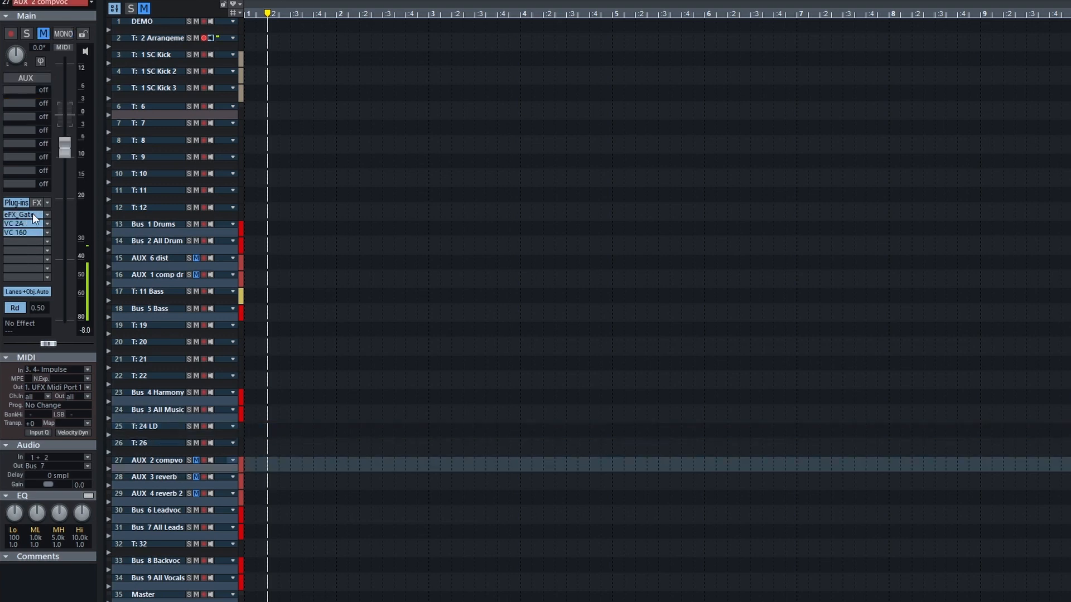
pyautogui.click(169, 494)
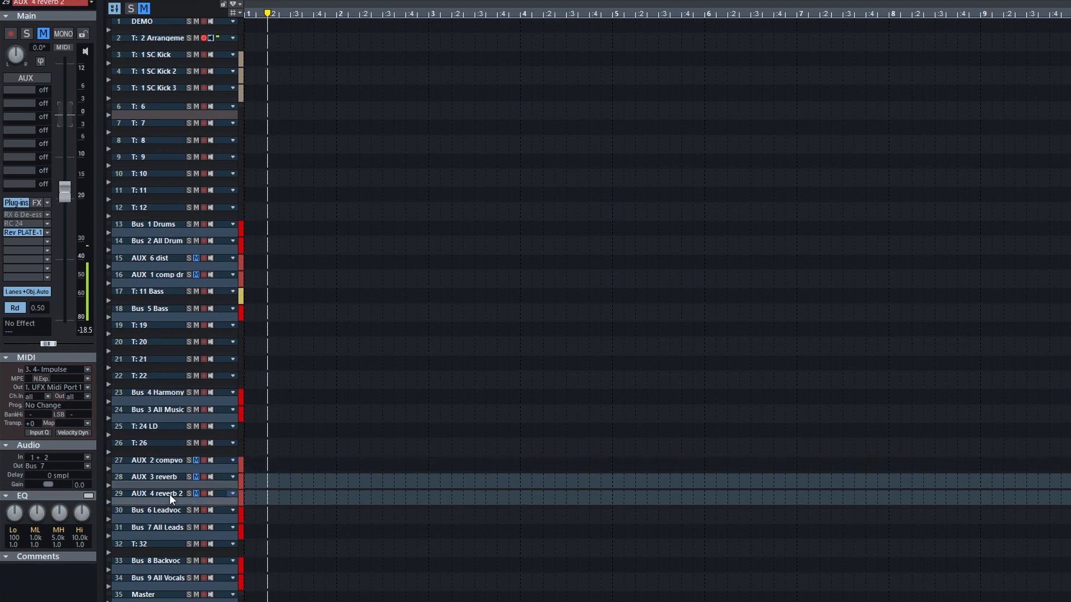
pyautogui.click(172, 478)
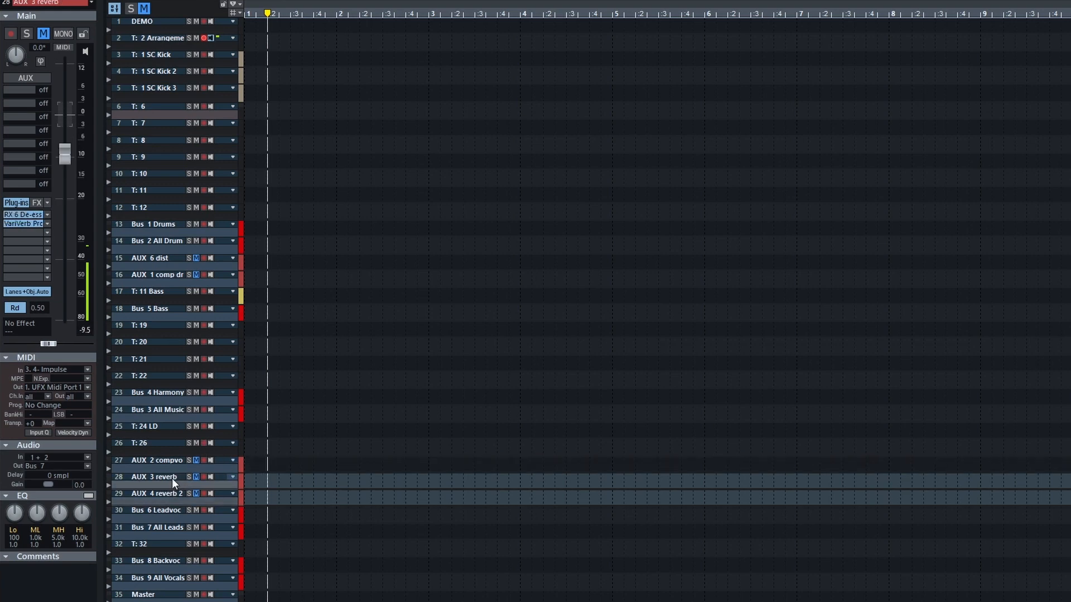
pyautogui.click(175, 444)
pyautogui.click(172, 494)
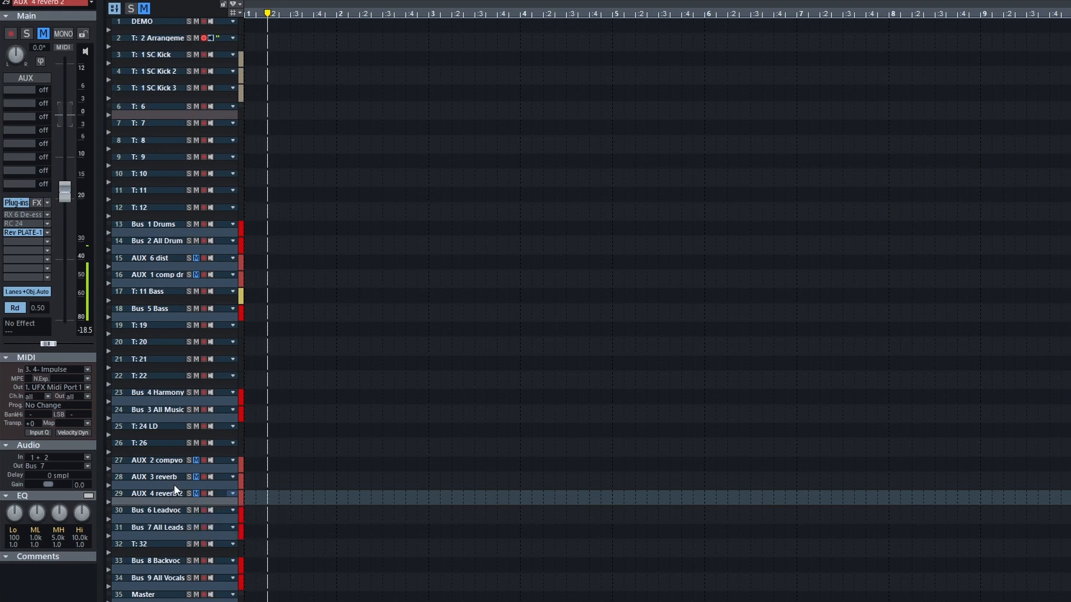
pyautogui.click(174, 484)
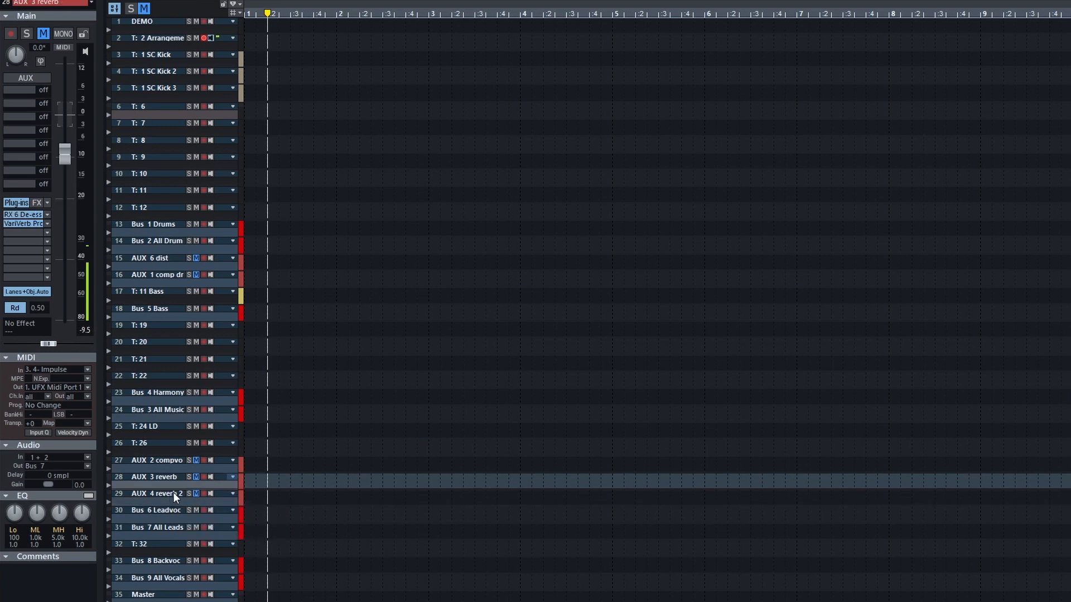
pyautogui.click(173, 495)
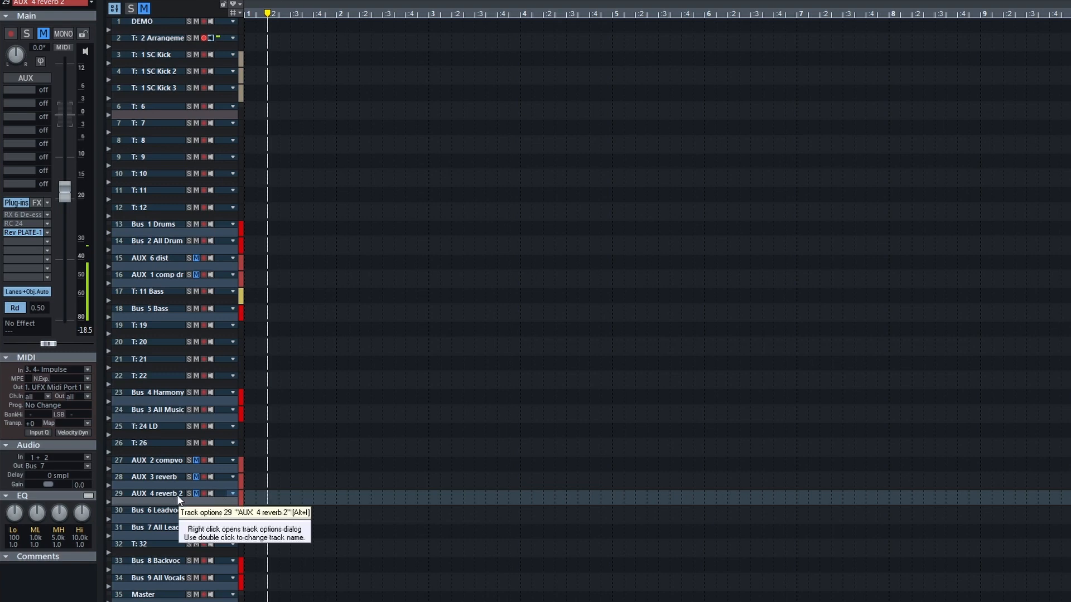
# Examine the plug-ins on Bus 6 Leadvoc and the available outputs of AUX 4 reverb 2, leaving its output as it is
pyautogui.click(166, 514)
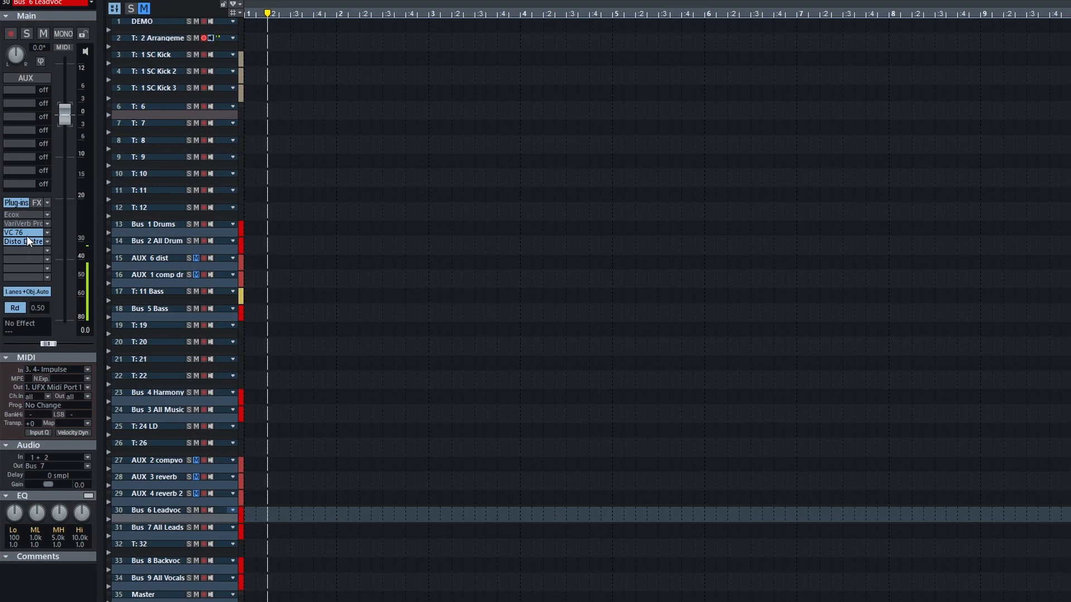
pyautogui.click(173, 494)
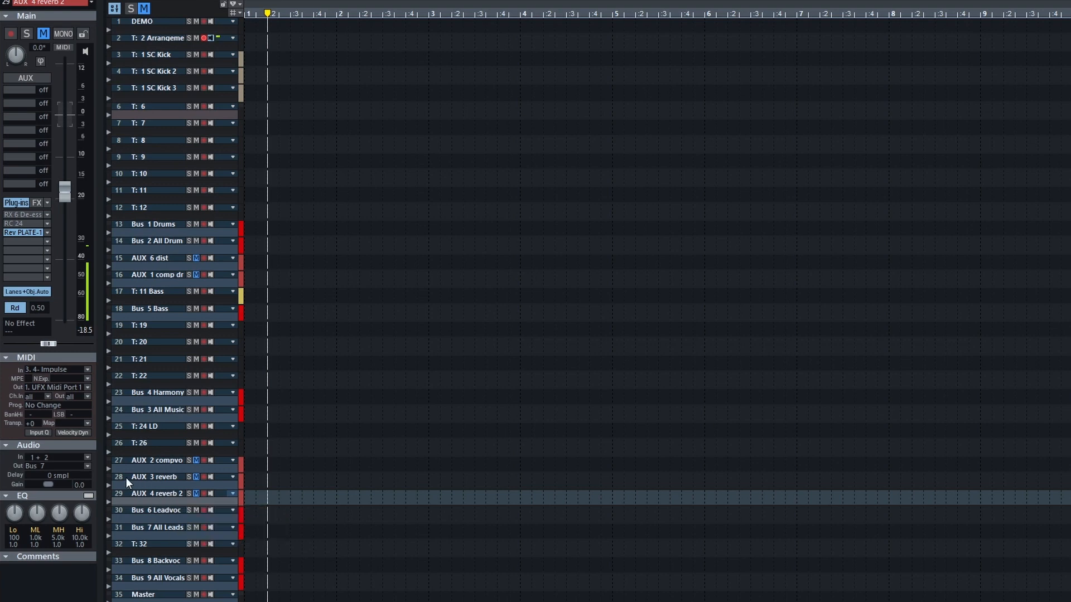
pyautogui.click(55, 466)
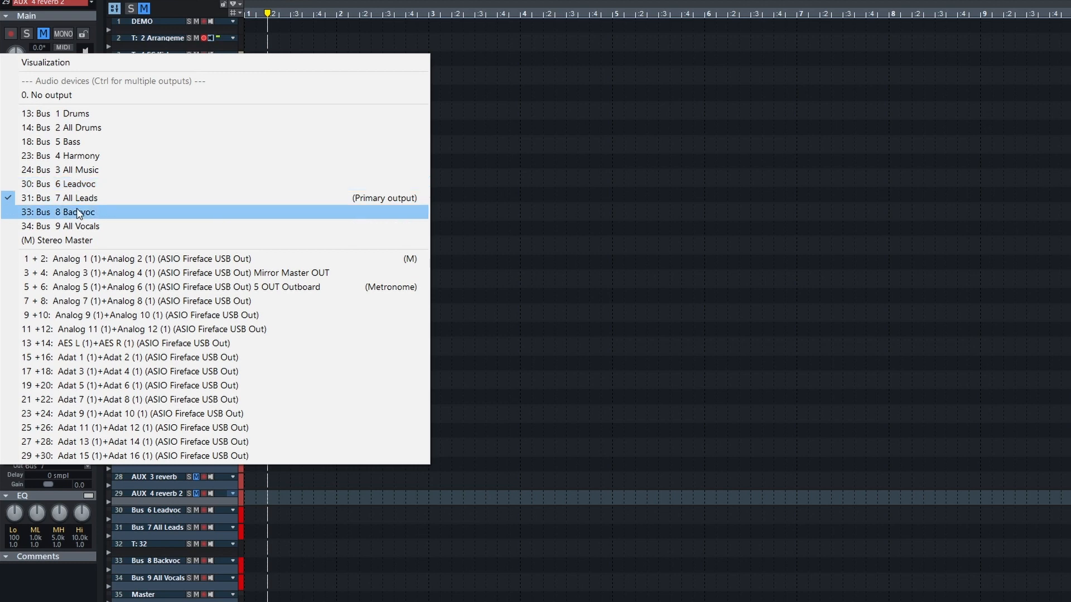
pyautogui.click(306, 491)
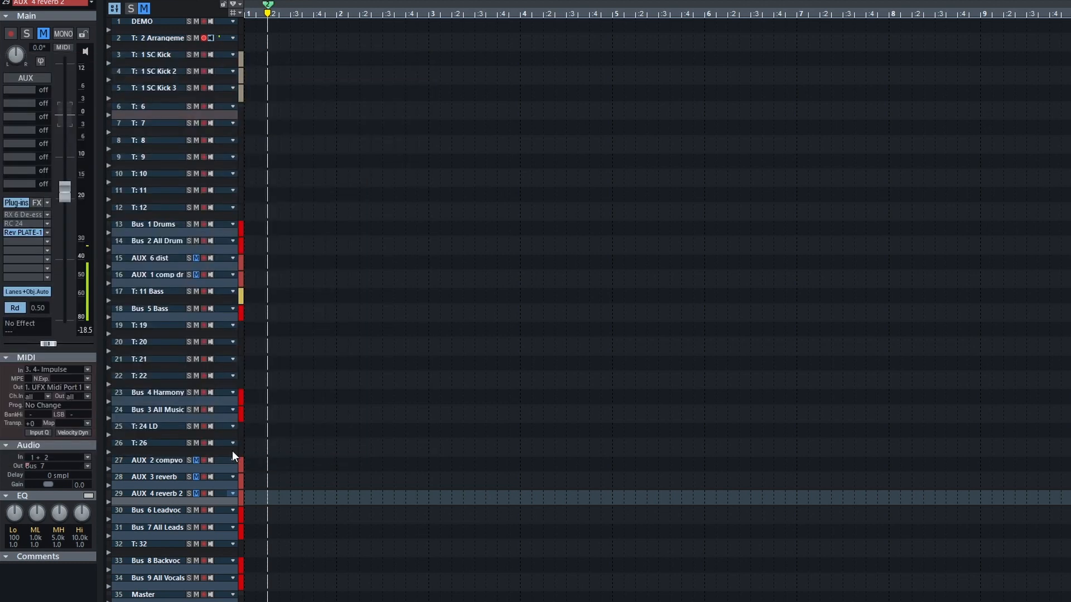
# Check the routing of track T: 32 and Bus 8 Backvoc, and insert five more tracks directly below T: 32
pyautogui.click(173, 549)
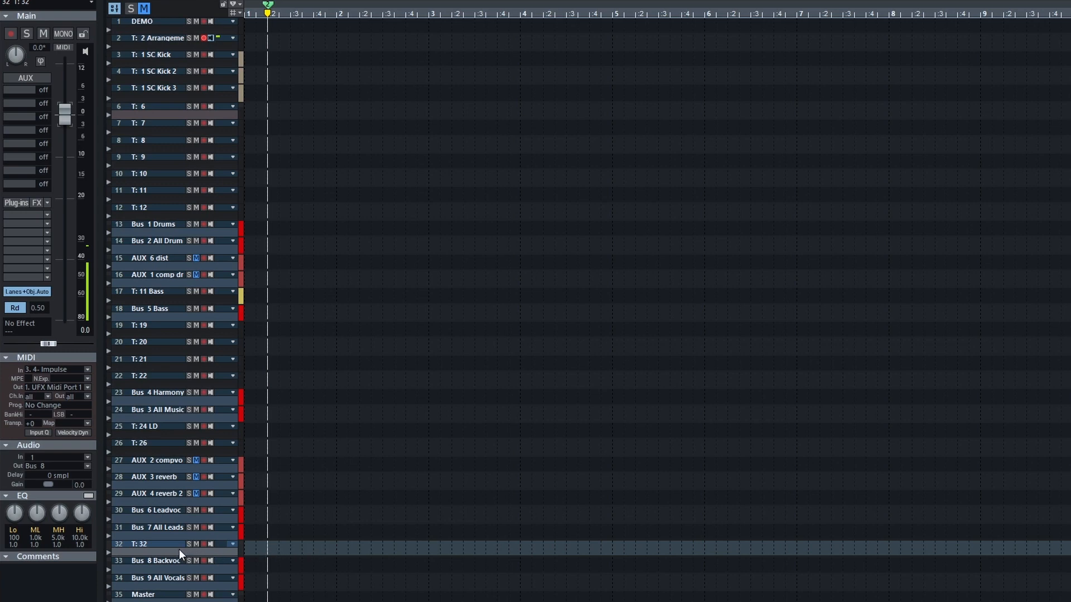
pyautogui.click(168, 562)
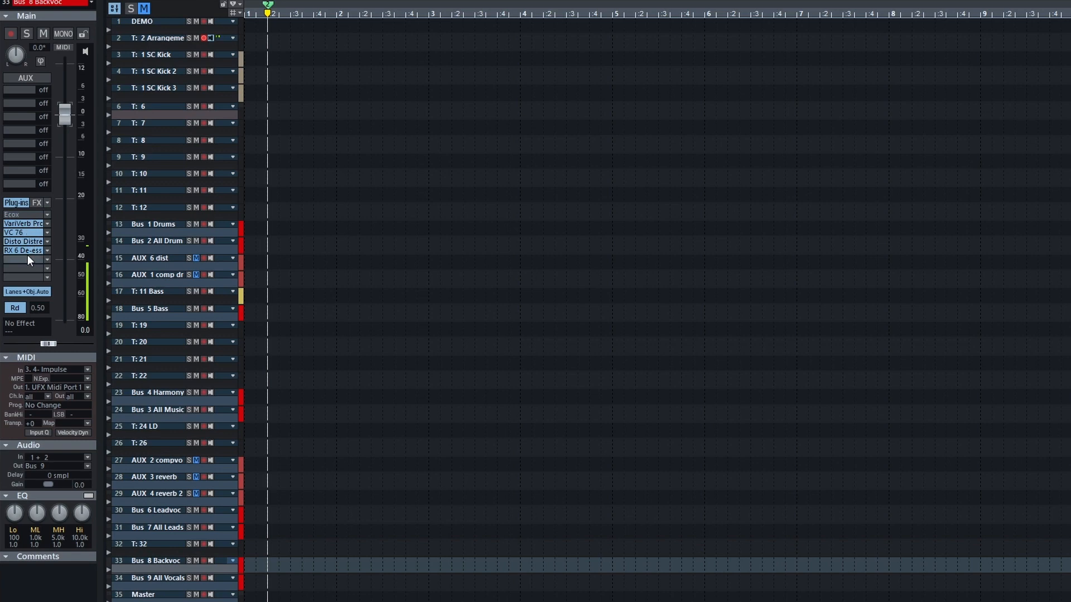
pyautogui.click(286, 551)
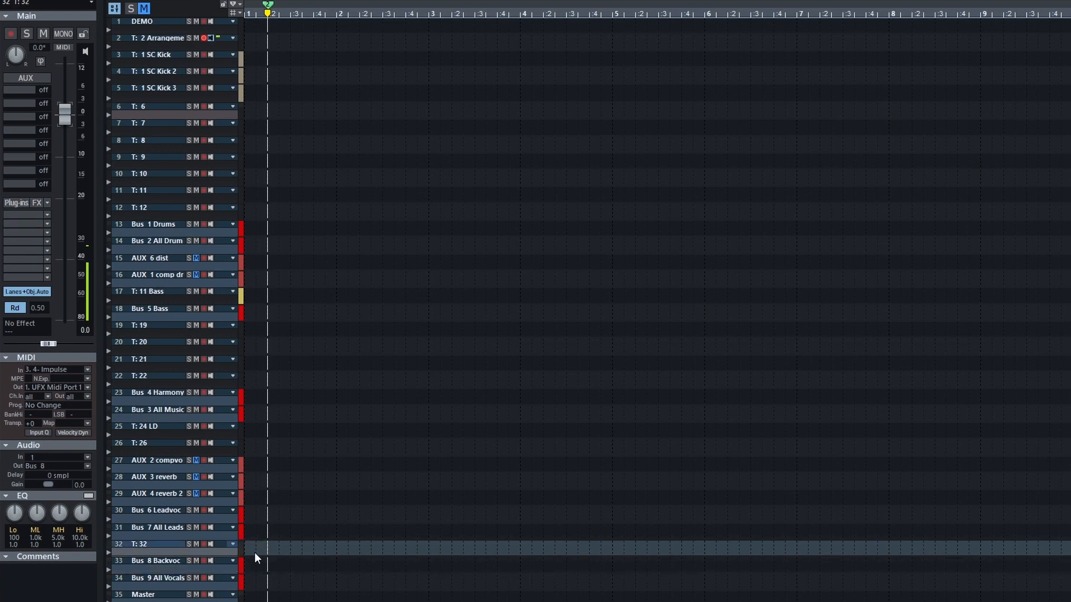
pyautogui.hotkey('ctrl', 'i')
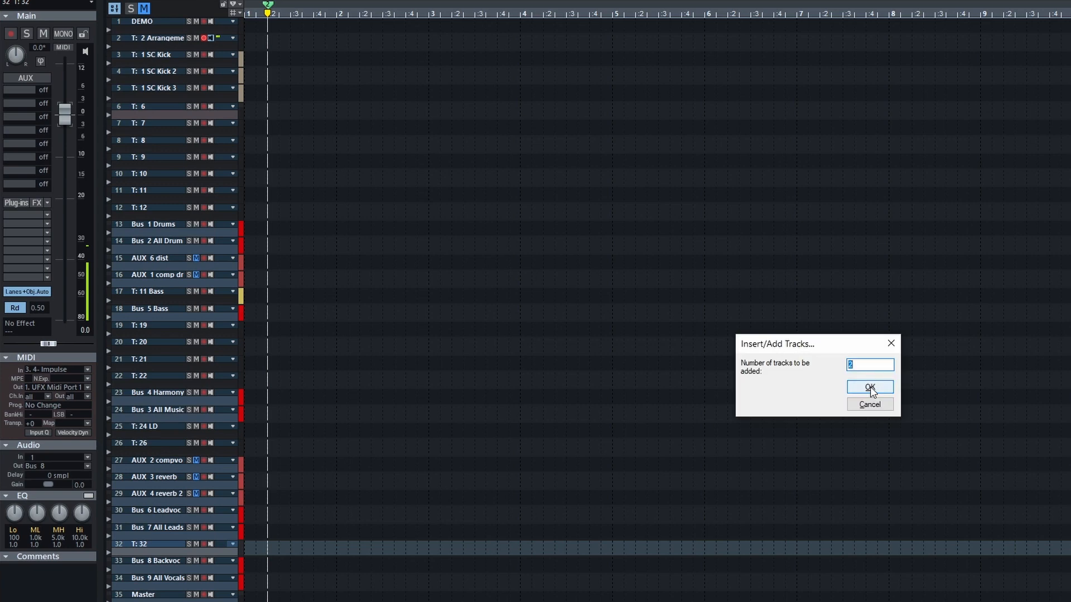
pyautogui.click(870, 387)
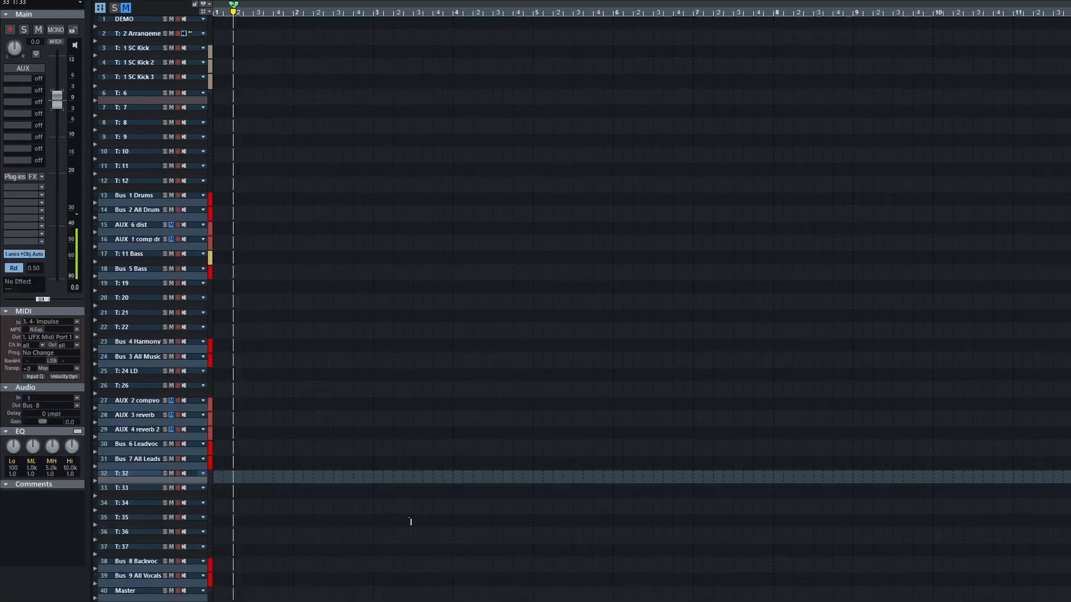
# Mark a one-bar range across the new tracks T: 33 to T: 37 and check the routing of Bus 8 Backvoc and Bus 9 All Vocals
pyautogui.click(238, 492)
pyautogui.moveTo(229, 492); pyautogui.dragTo(306, 545)
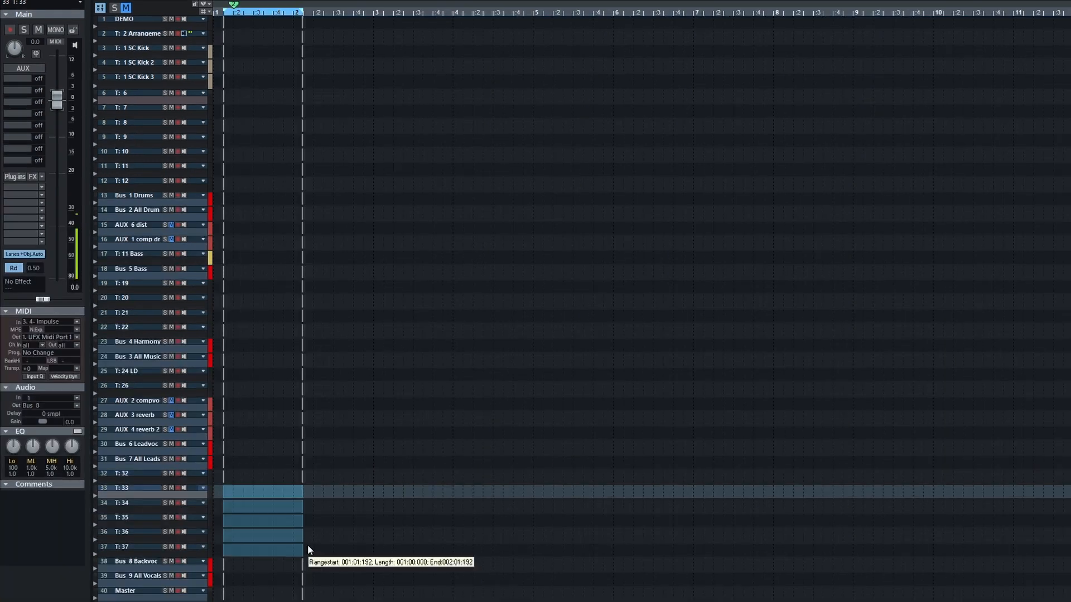
pyautogui.click(149, 567)
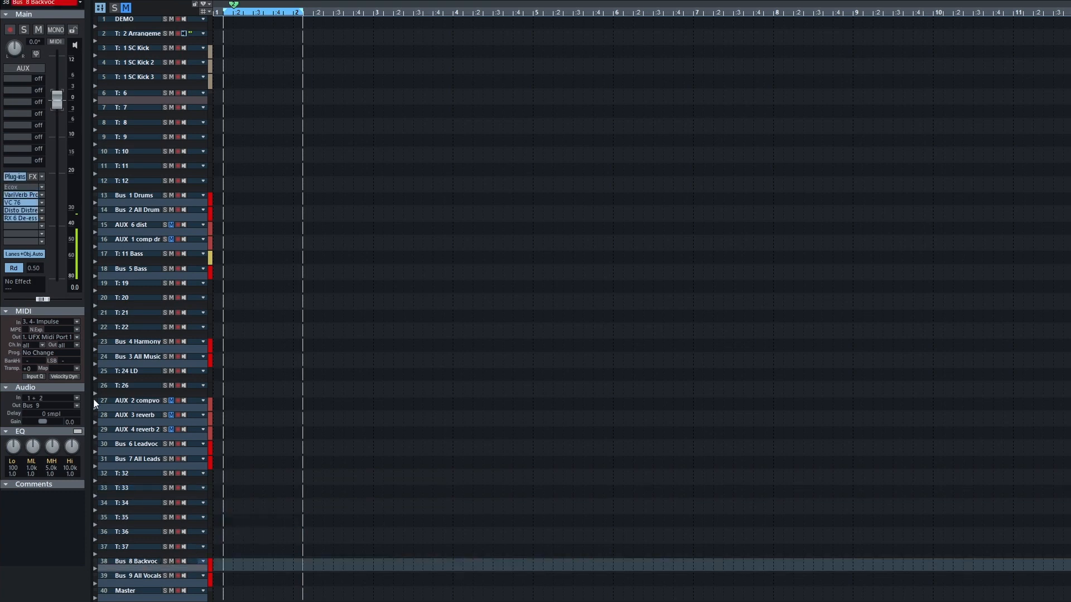
pyautogui.click(152, 577)
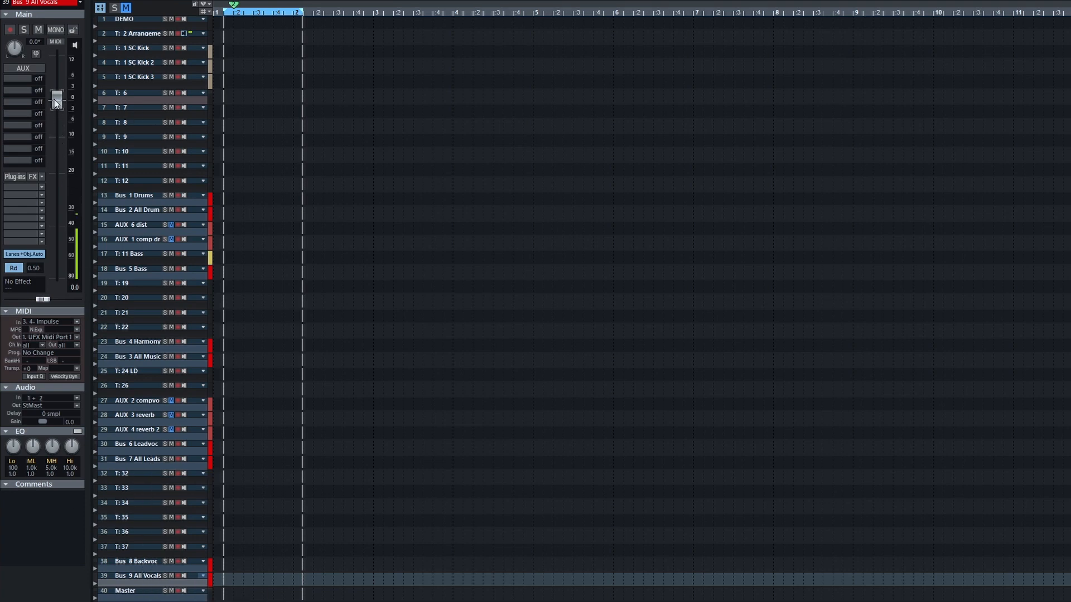
# Try out the solo and mute switches of Bus 9 All Vocals and the solo of Bus 8 Backvoc
pyautogui.click(165, 577)
pyautogui.click(166, 577)
pyautogui.click(172, 576)
pyautogui.click(171, 576)
pyautogui.click(171, 576)
pyautogui.click(166, 565)
pyautogui.click(166, 579)
pyautogui.click(171, 576)
pyautogui.click(228, 26)
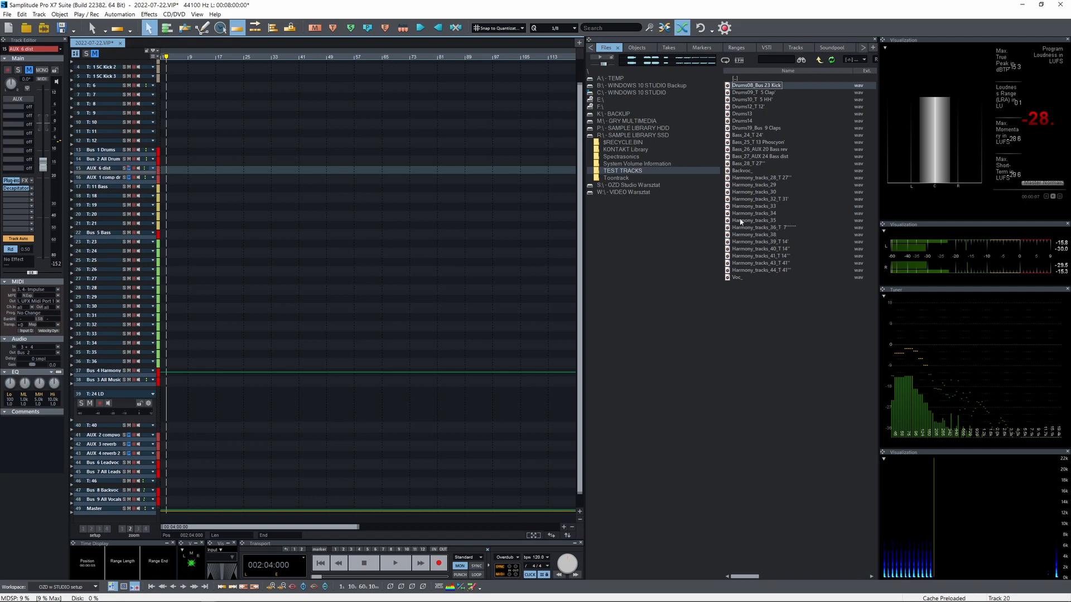
# Import the drum files Drums08_Bus 23 Kick through Drums19_Bus 9 Claps onto tracks T: 6 to T: 12 and move them to the project start
pyautogui.click(749, 129)
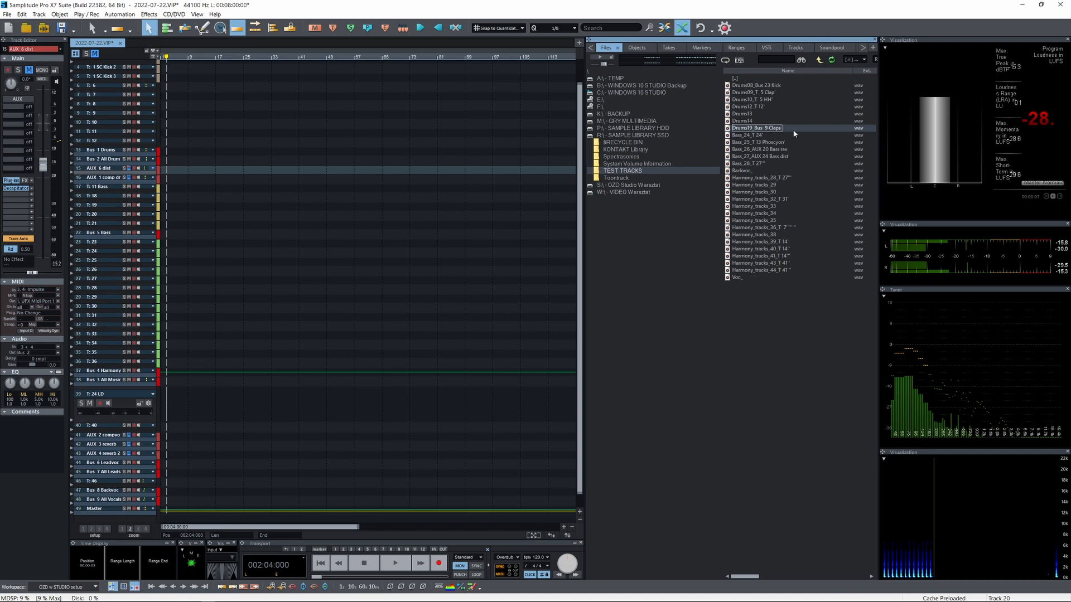
pyautogui.keyDown('shift'); pyautogui.click(747, 87); pyautogui.keyUp('shift')
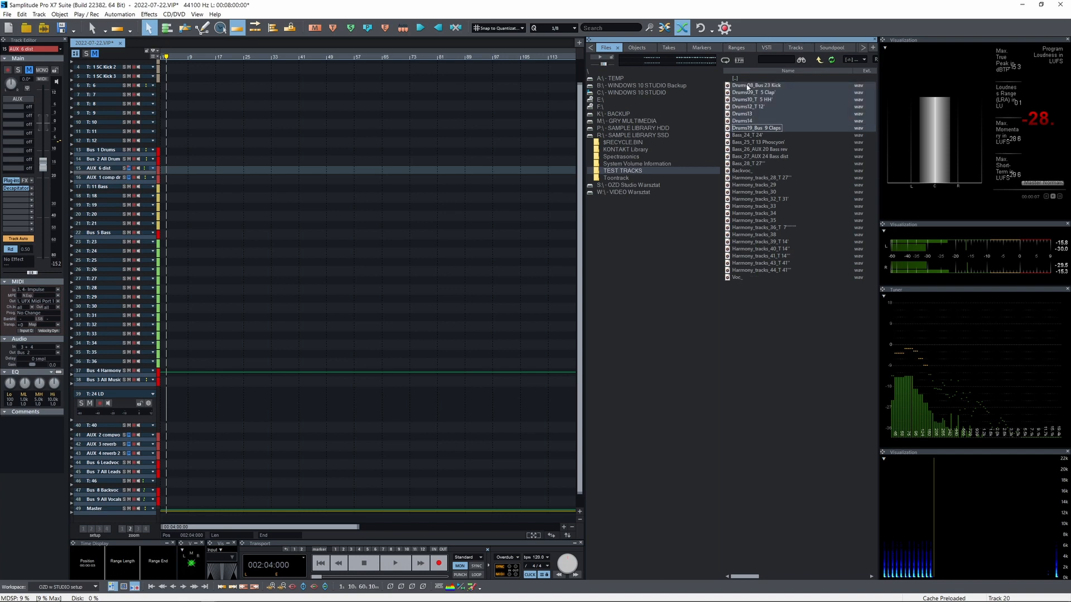
pyautogui.moveTo(748, 87); pyautogui.dragTo(177, 87)
pyautogui.click(561, 387)
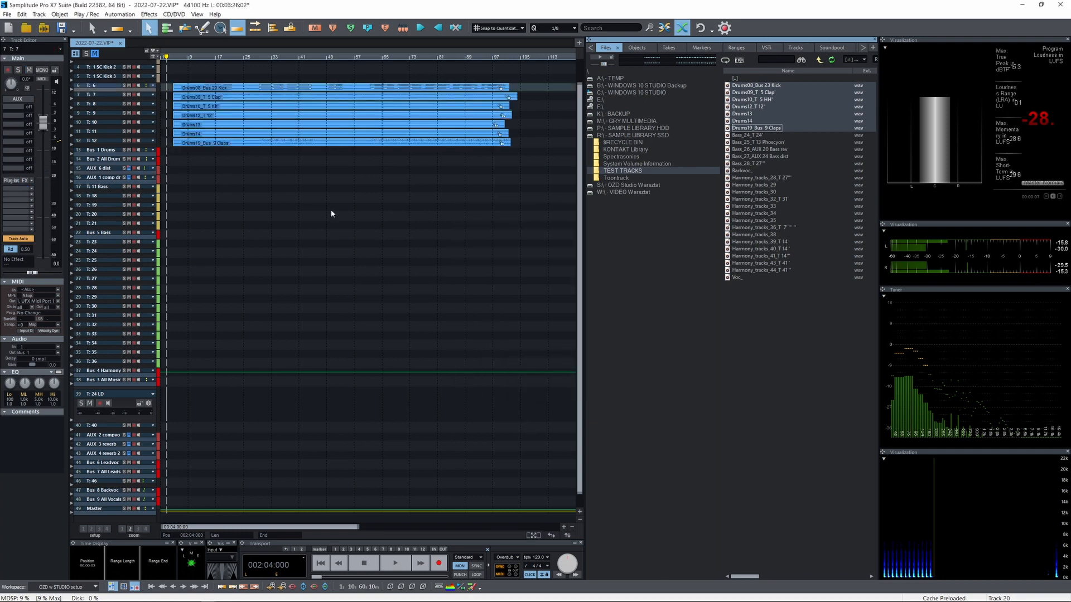
pyautogui.click(254, 88)
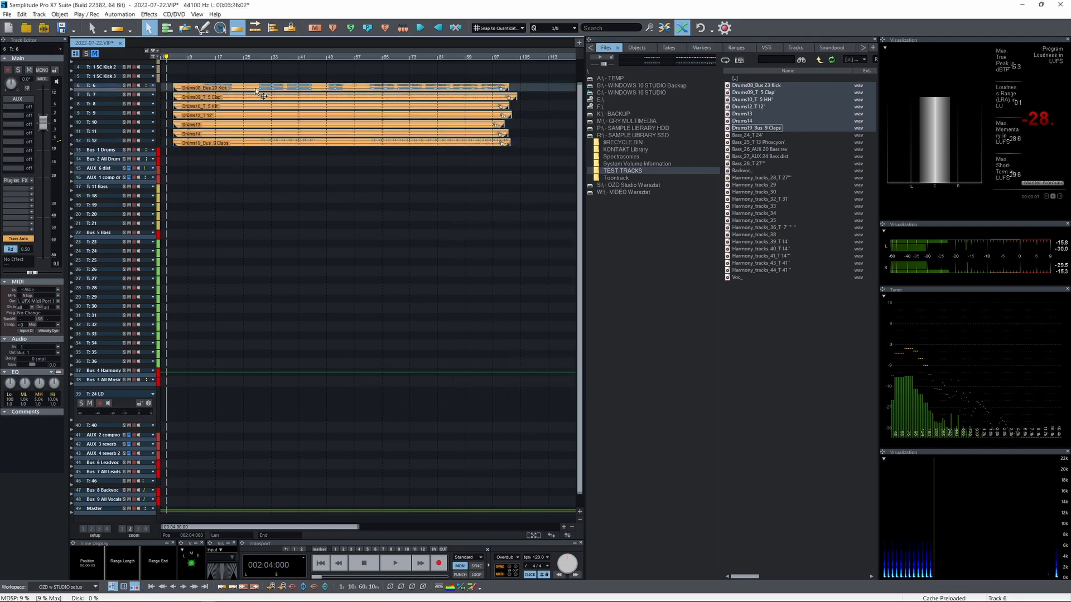
pyautogui.moveTo(258, 90); pyautogui.dragTo(248, 89)
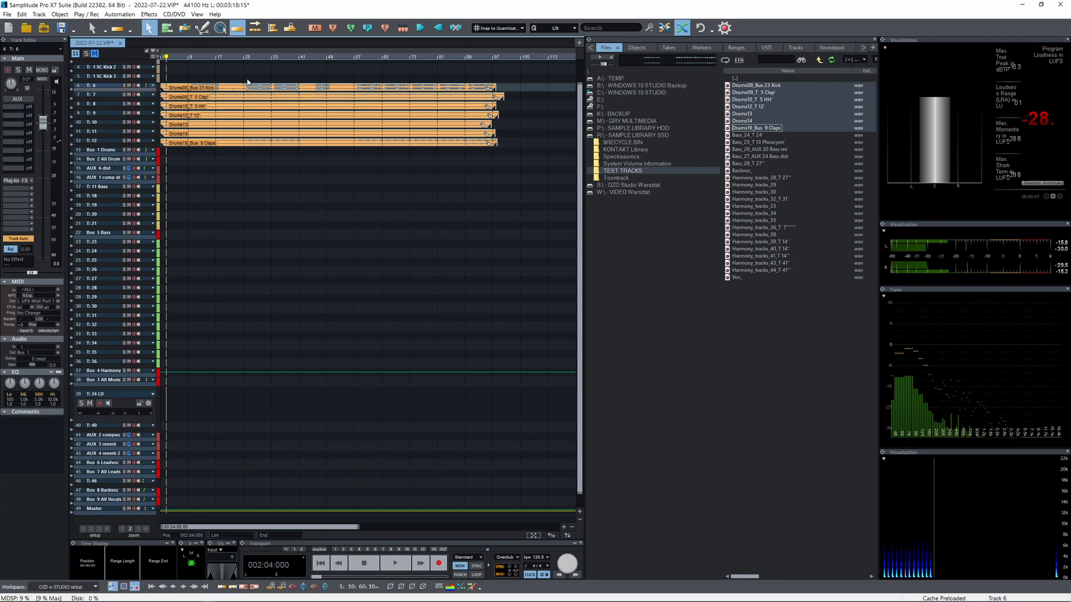
# Enlarge the track view and play back the imported drum tracks from about bar 25
pyautogui.click(245, 58)
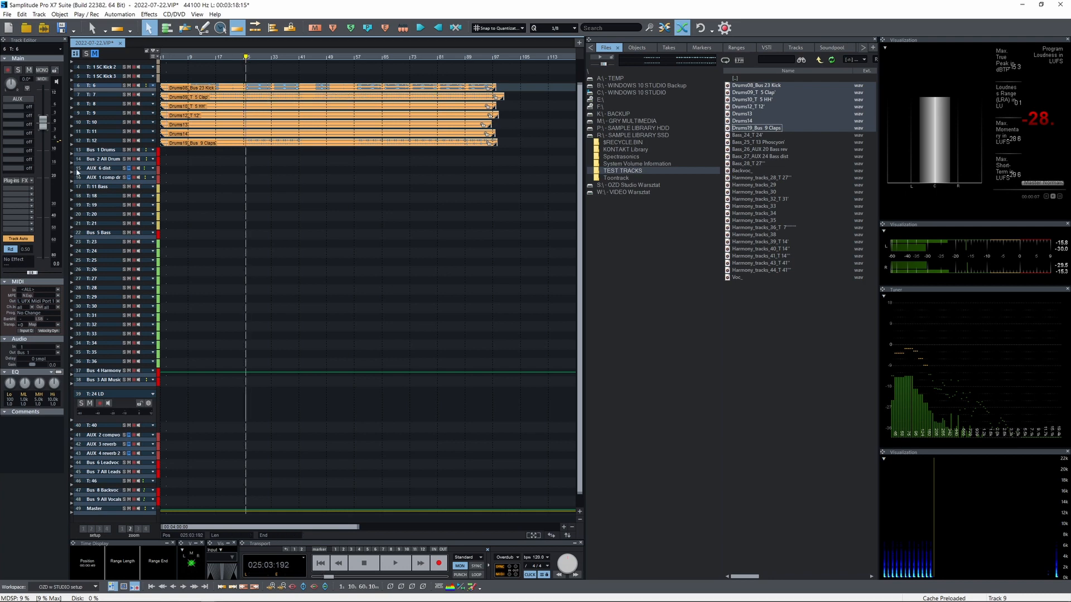
pyautogui.click(103, 151)
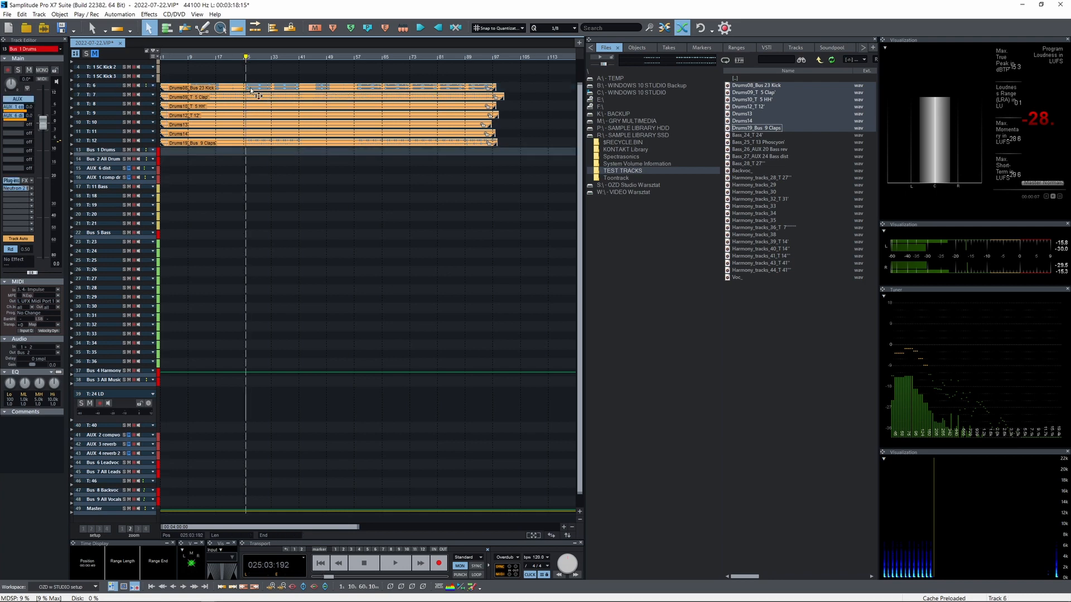
pyautogui.click(250, 88)
pyautogui.scroll(2, 250, 91)
pyautogui.scroll(2, 256, 96)
pyautogui.press('space')
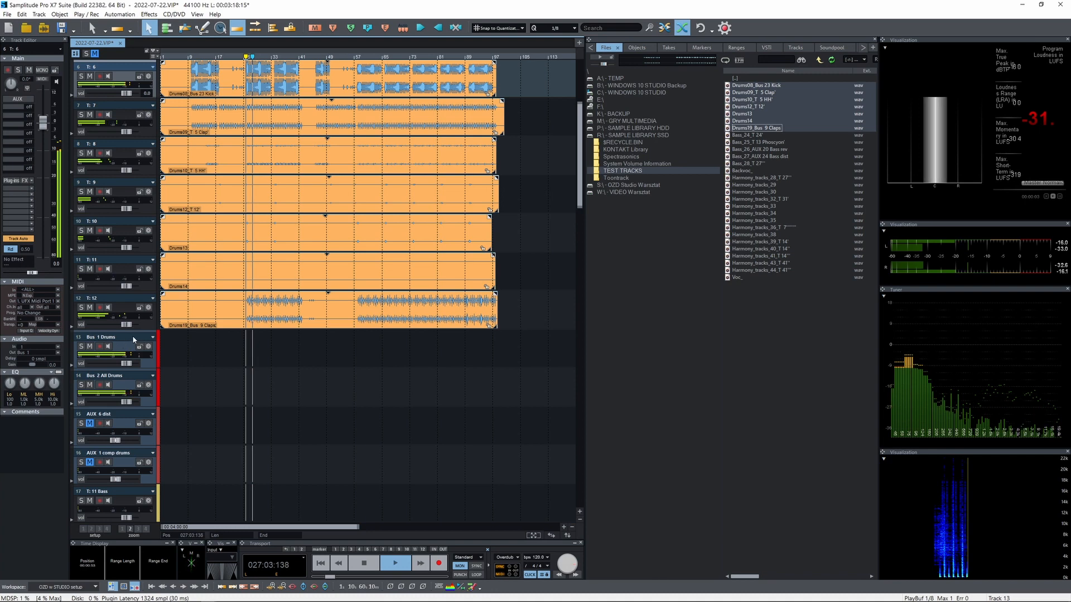
pyautogui.press('space')
# Boost the high shelf of Bus 1 Drums' Neutron 2 Equalizer by about 1.4 dB at 9650 Hz during playback
pyautogui.click(191, 361)
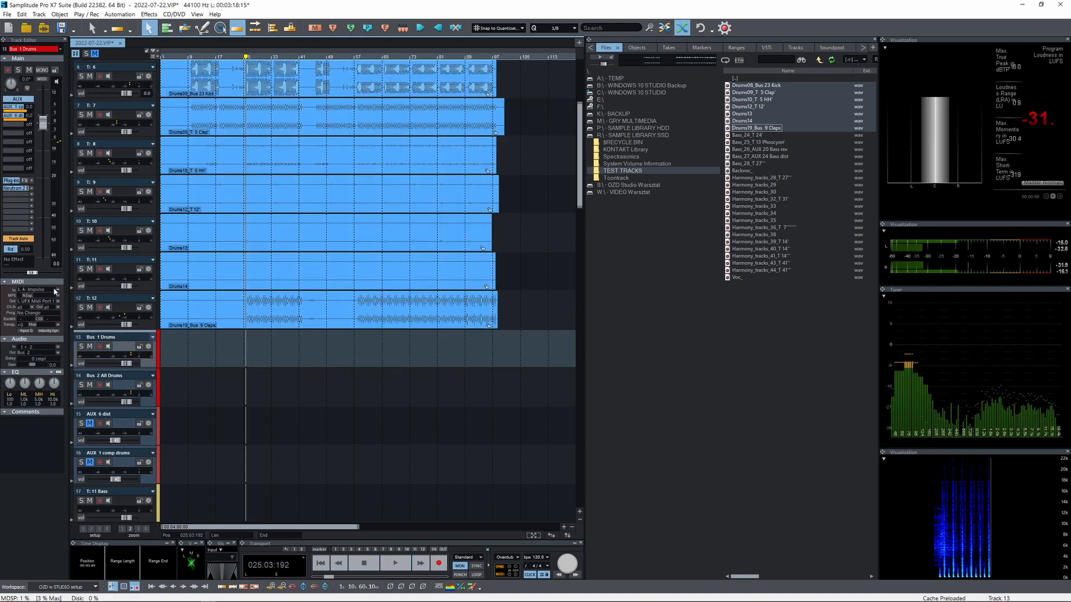
pyautogui.click(16, 188)
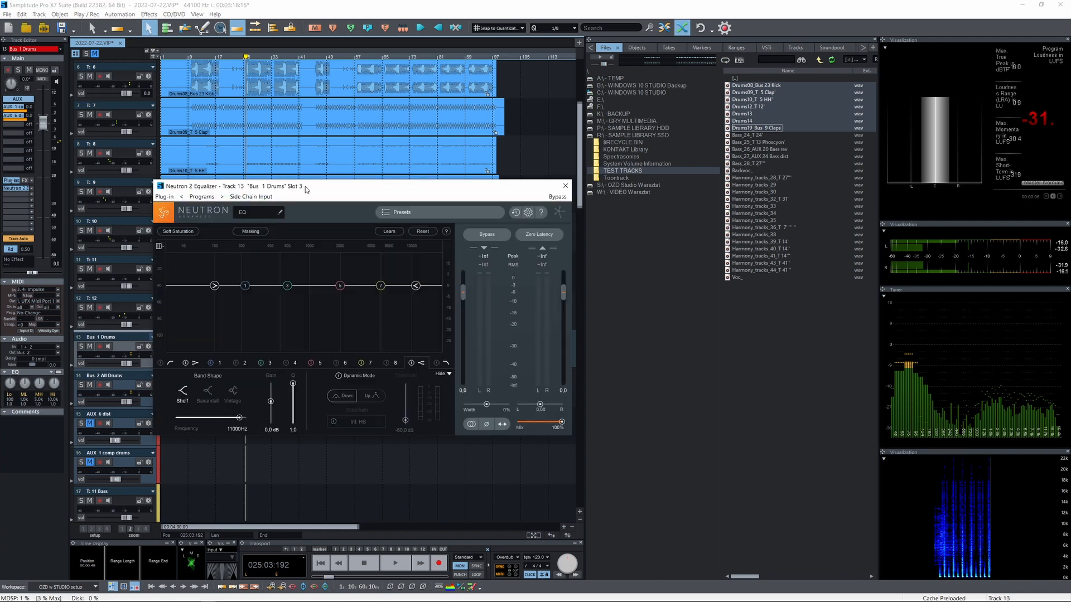
pyautogui.moveTo(306, 189); pyautogui.dragTo(308, 213)
pyautogui.moveTo(373, 210); pyautogui.dragTo(363, 207)
pyautogui.press('space')
pyautogui.moveTo(408, 307)
pyautogui.mouseDown()
pyautogui.moveTo(395, 291)
pyautogui.moveTo(382, 296)
pyautogui.moveTo(408, 306)
pyautogui.mouseUp()
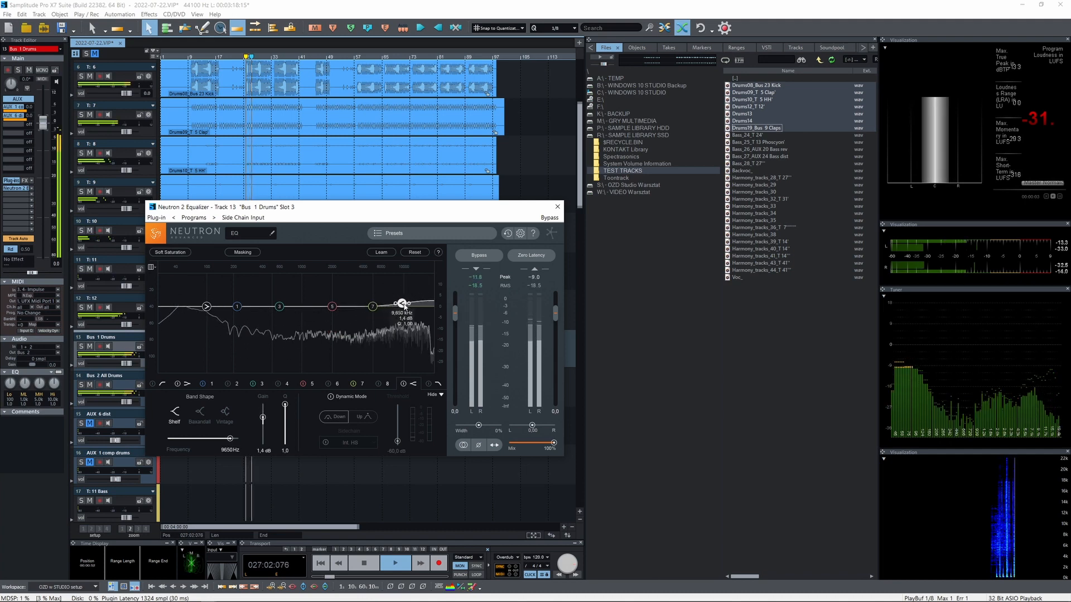
pyautogui.press('space')
pyautogui.click(557, 206)
# Listen to AUX 6 dist soloed, examine its Decapitator plug-in and release the solo
pyautogui.click(124, 425)
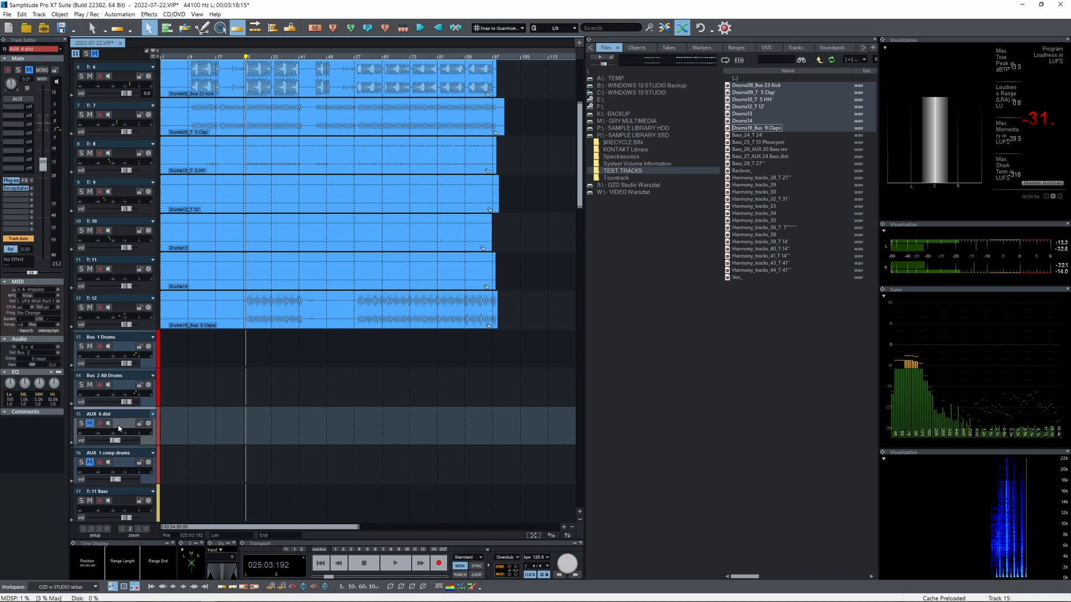
pyautogui.click(81, 423)
pyautogui.press('space')
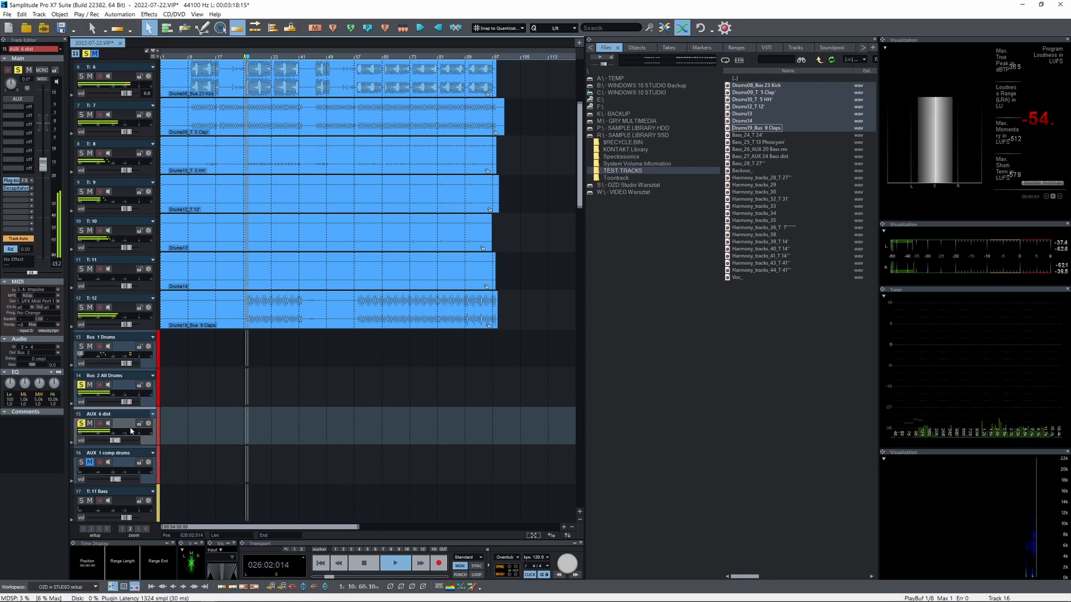
pyautogui.click(14, 190)
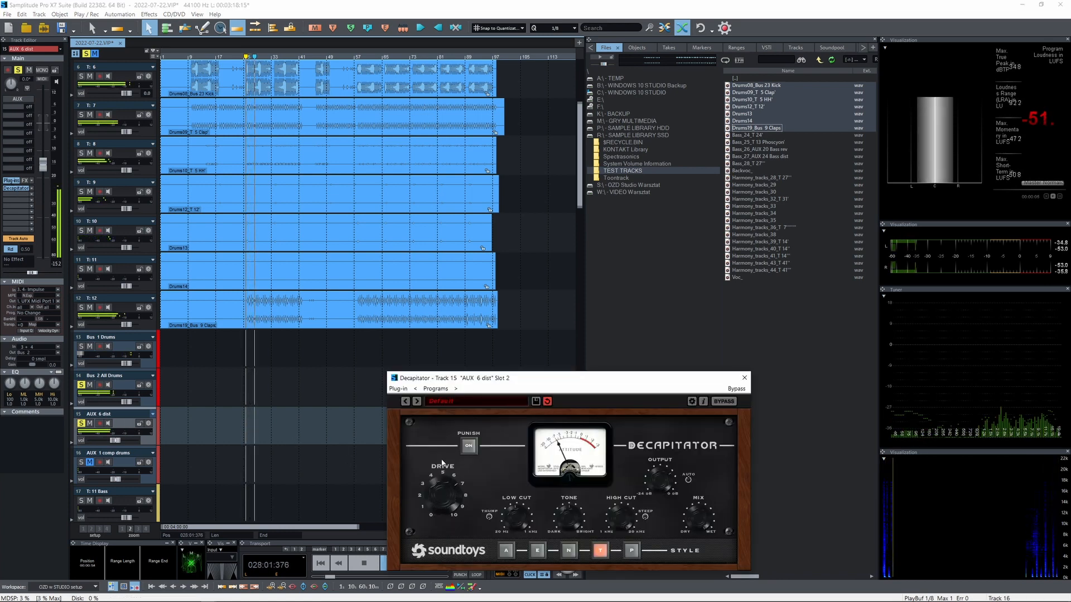
pyautogui.click(744, 378)
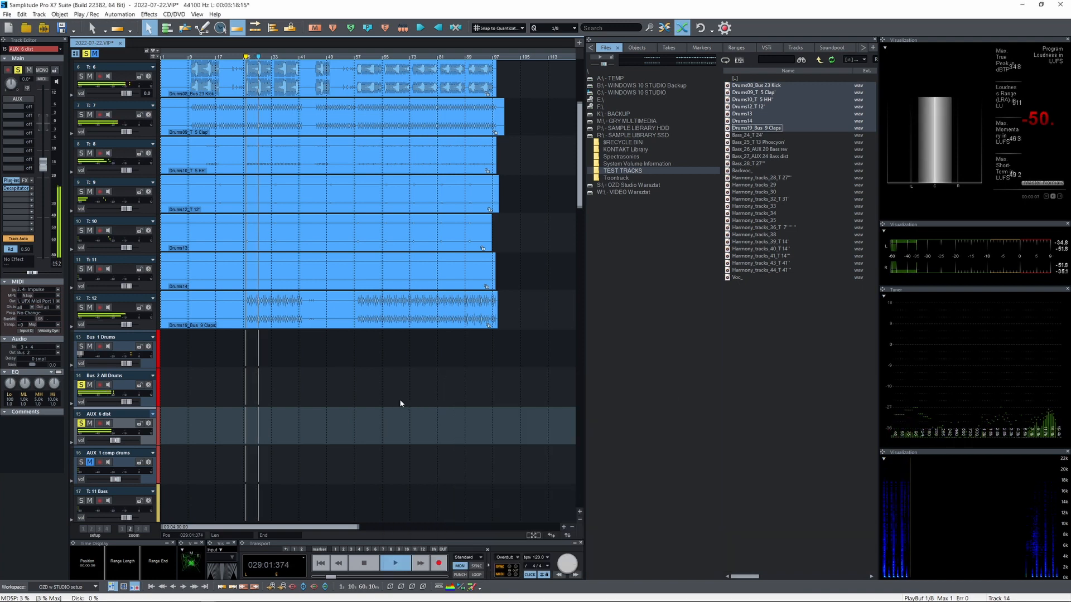
pyautogui.press('space')
pyautogui.click(79, 424)
pyautogui.click(79, 424)
# Listen to AUX 1 comp drums soloed, examine its PSP MixPressor2 plug-in and release the solo
pyautogui.click(81, 462)
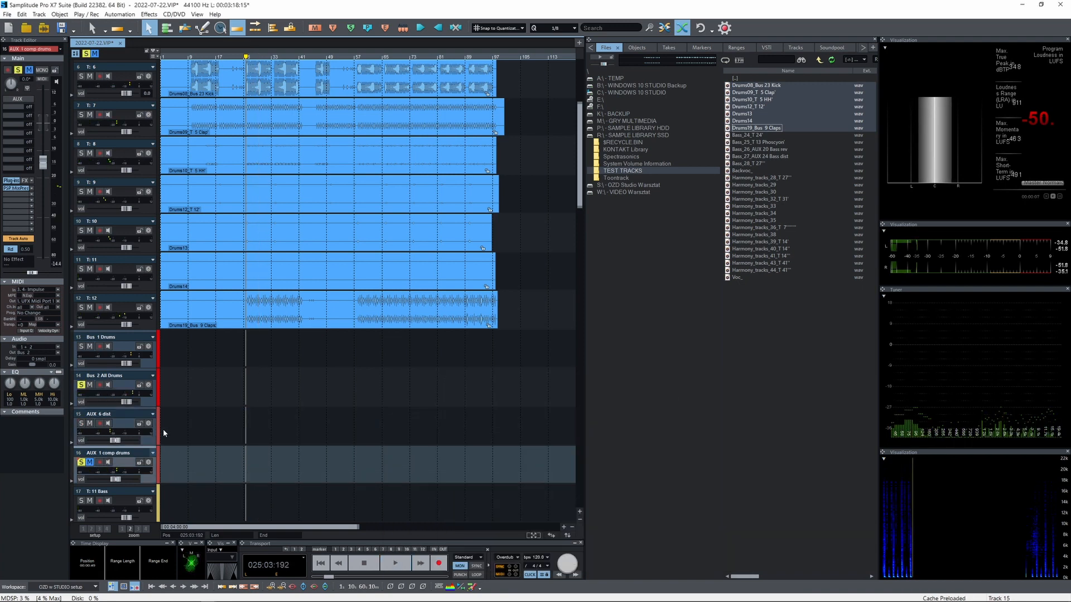
pyautogui.press('space')
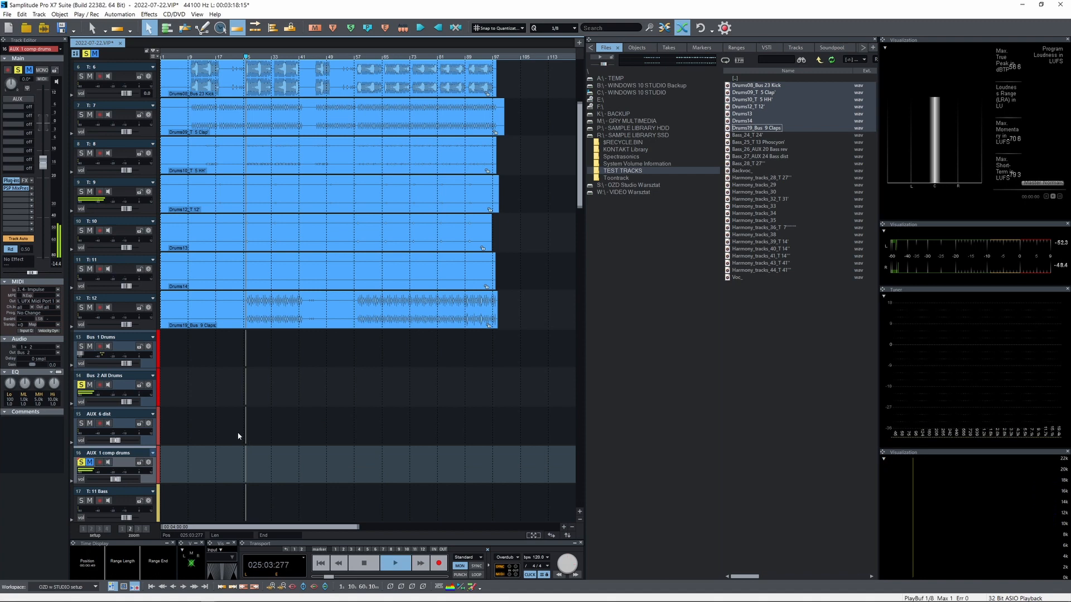
pyautogui.click(21, 190)
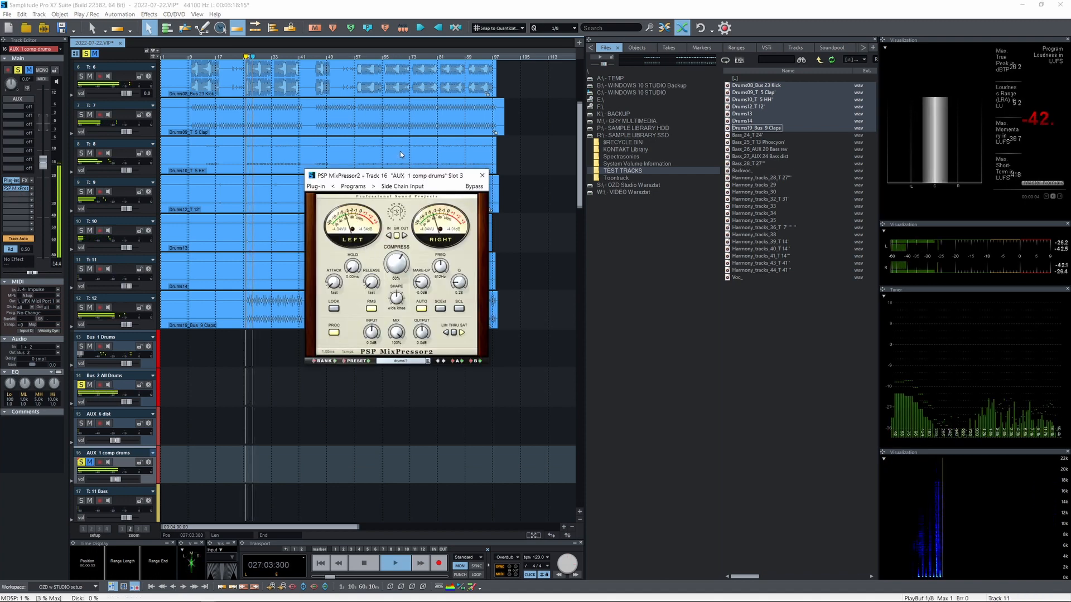
pyautogui.click(482, 176)
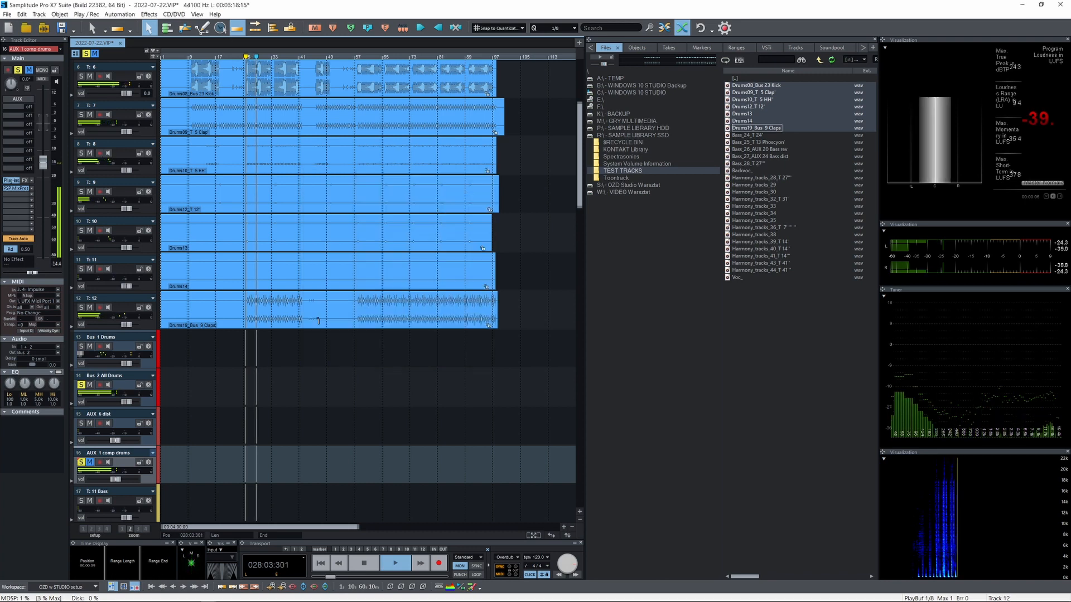
pyautogui.press('space')
pyautogui.click(83, 463)
# Play back the complete drum mix with both drum AUX tracks active and reduce the track heights
pyautogui.press('space')
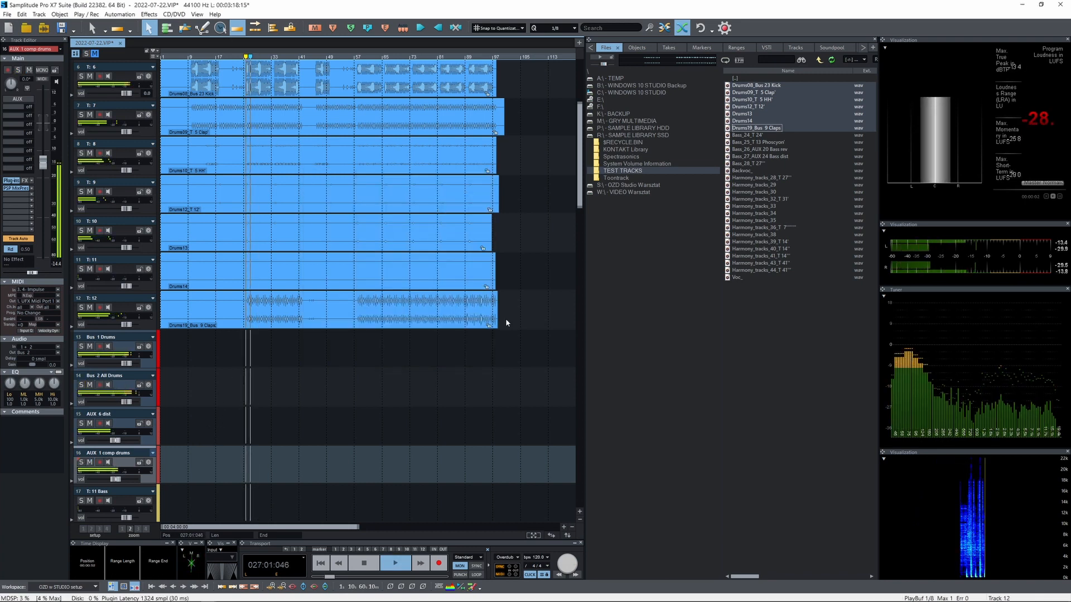
pyautogui.moveTo(579, 210); pyautogui.dragTo(579, 270)
pyautogui.press('space')
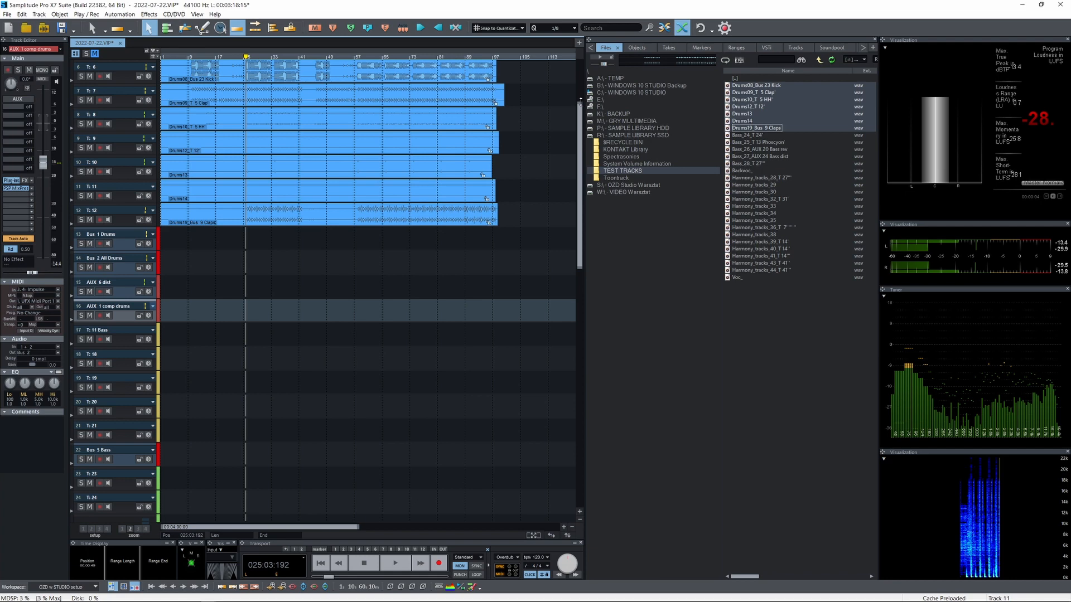
pyautogui.moveTo(580, 101); pyautogui.dragTo(580, 51)
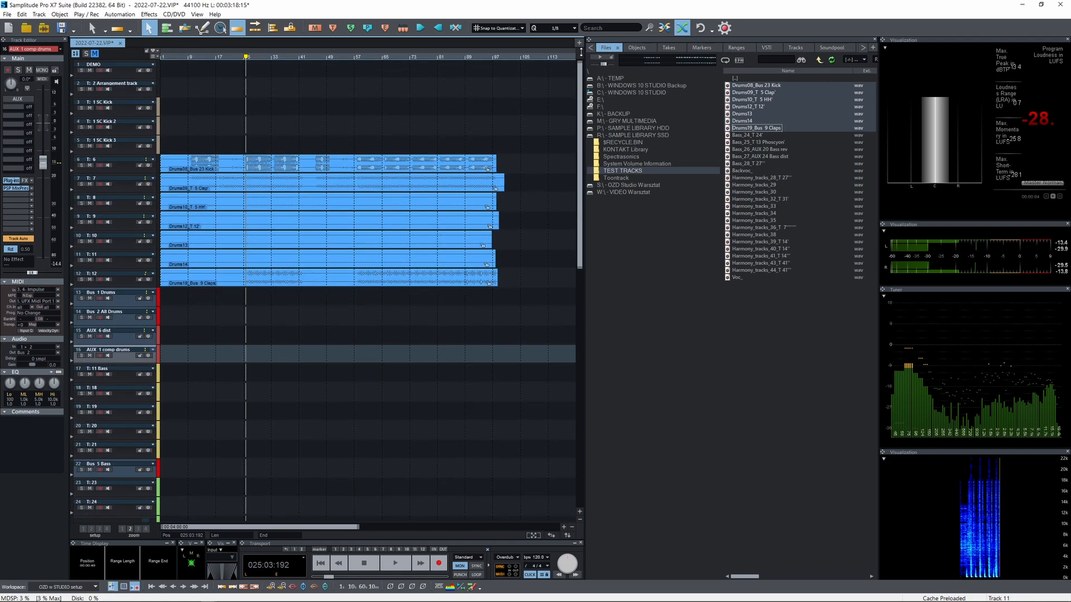
# Compare the drum playback with AUX 1 comp drums and AUX 6 dist muted against both tracks unmuted
pyautogui.click(283, 168)
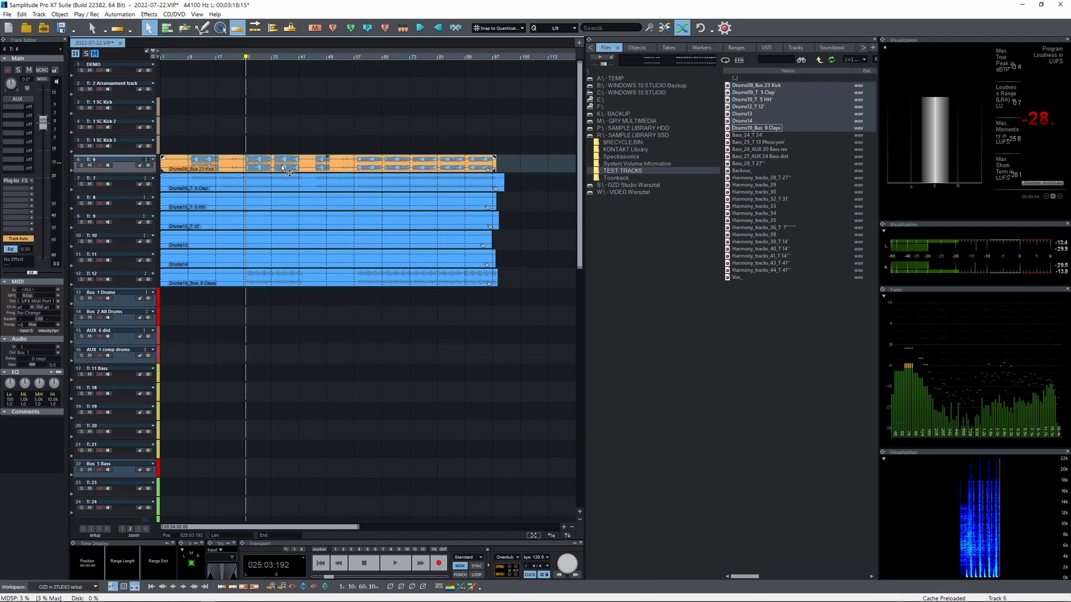
pyautogui.keyDown('shift'); pyautogui.click(258, 279); pyautogui.keyUp('shift')
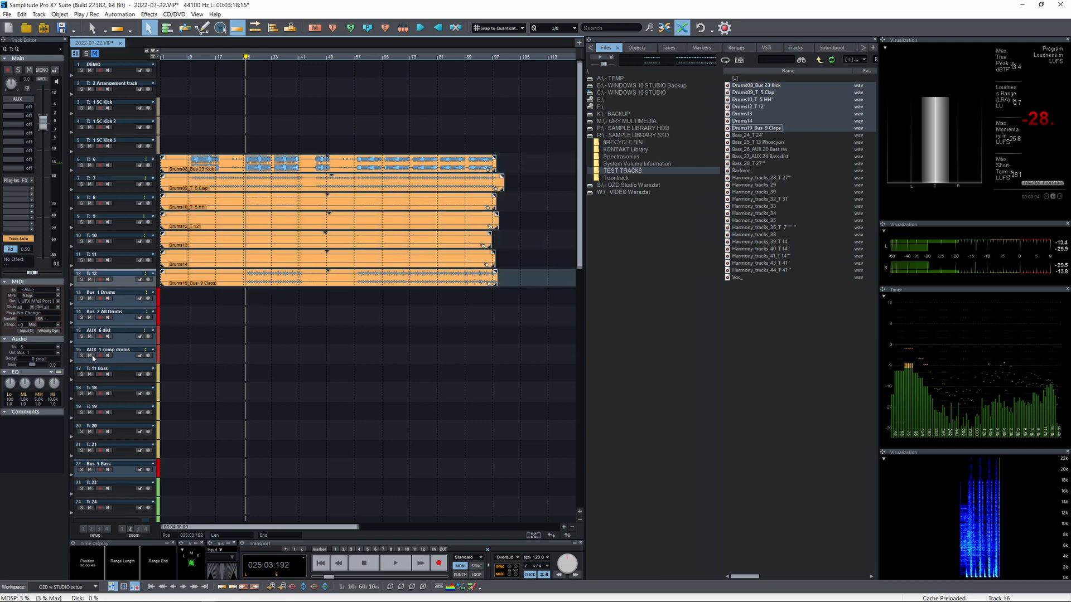
pyautogui.click(90, 356)
pyautogui.click(90, 337)
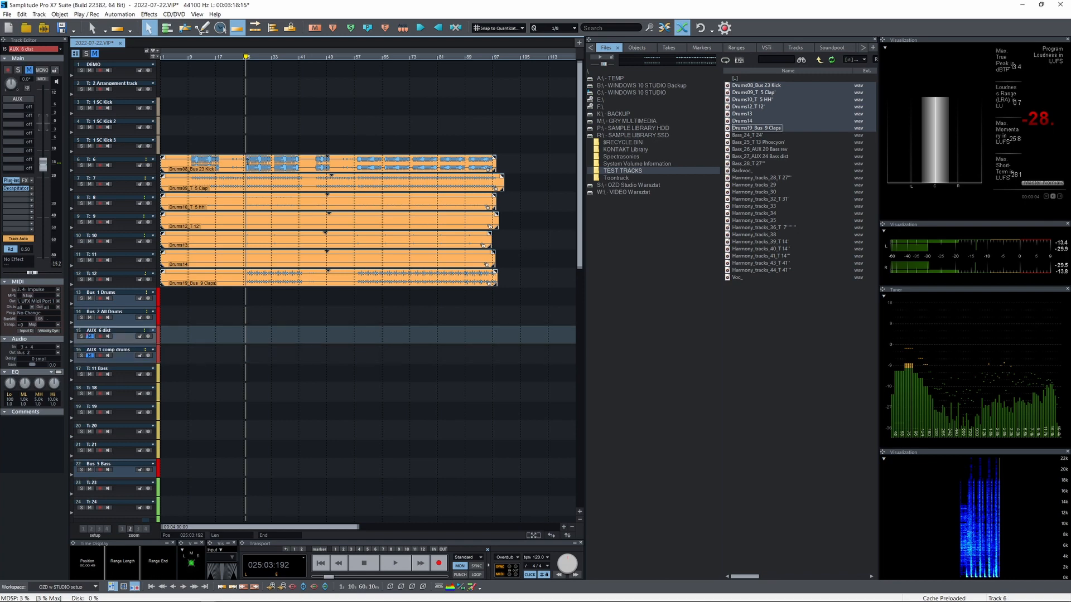
pyautogui.click(305, 159)
pyautogui.scroll(3, 293, 248)
pyautogui.press('space')
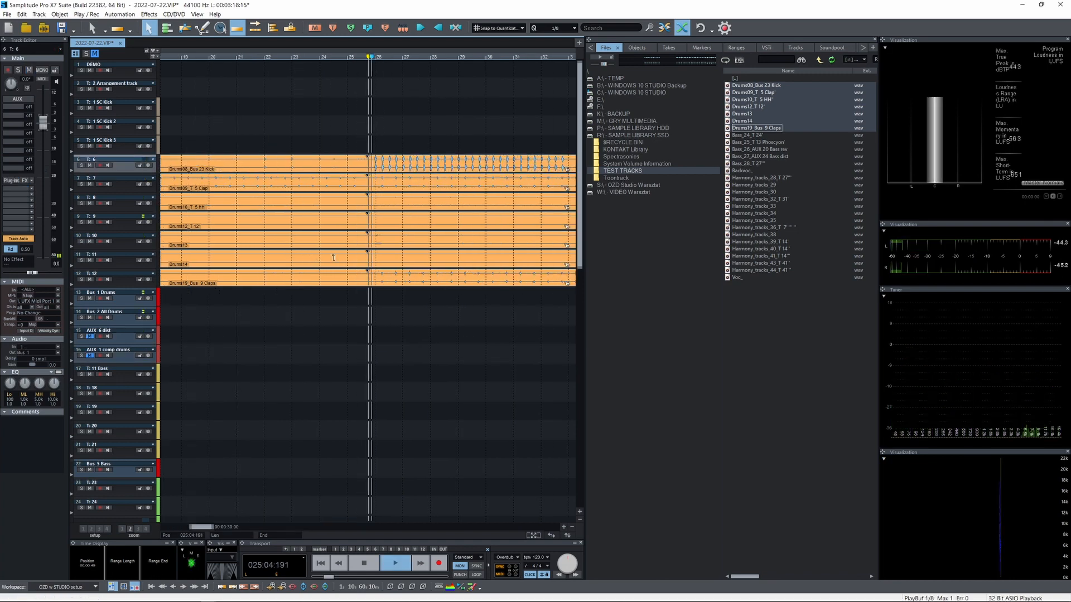
pyautogui.click(90, 337)
pyautogui.click(90, 356)
pyautogui.scroll(-2, 376, 320)
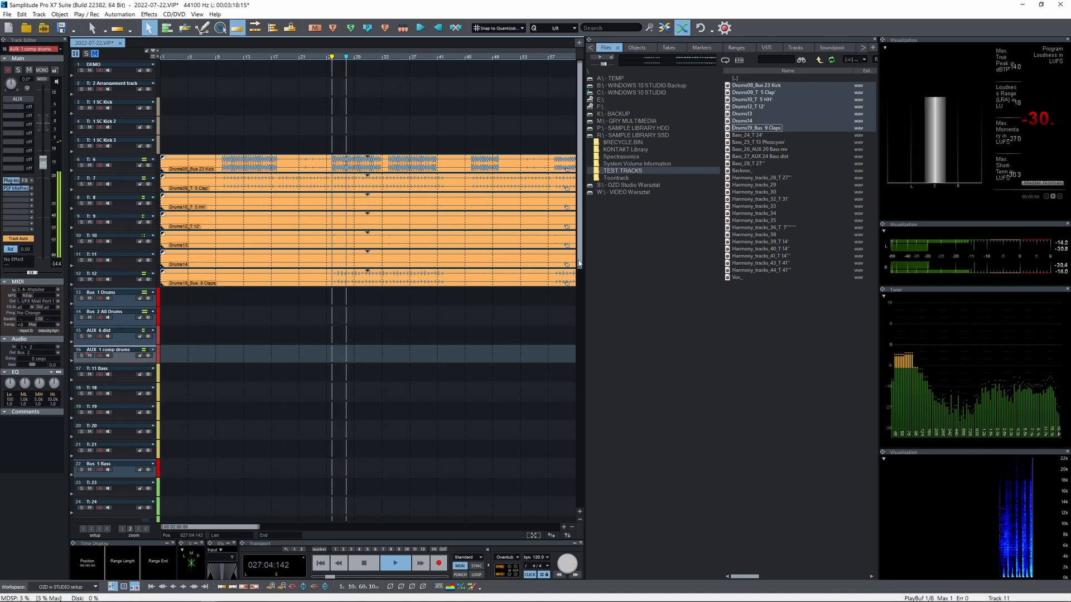
pyautogui.scroll(-5, 570, 329)
pyautogui.press('space')
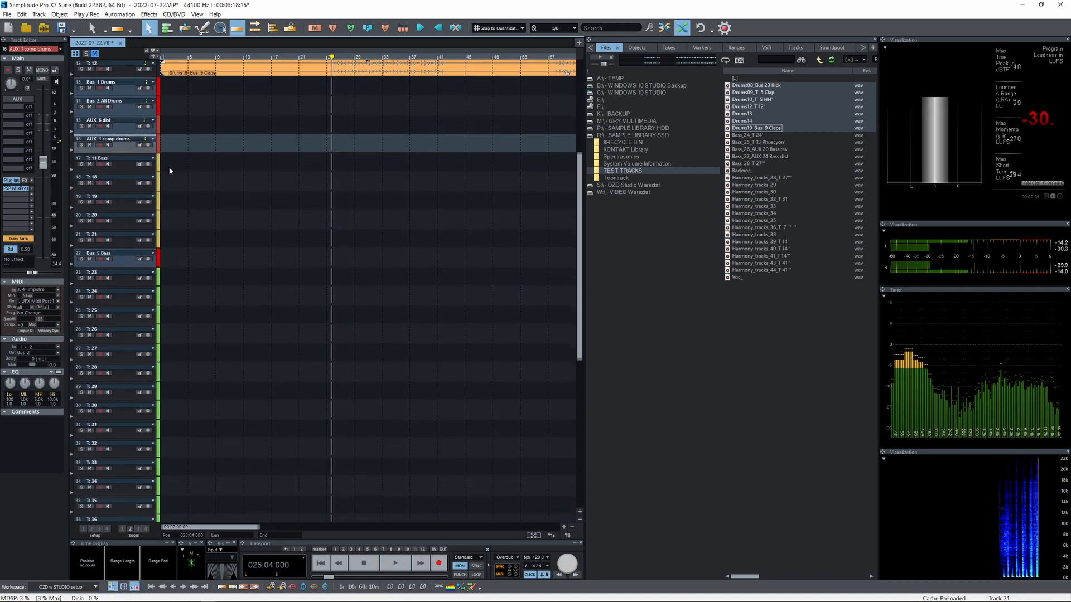
# Import the five bass files Bass_24_T 24 through Bass_28_T 27 onto consecutive tracks starting at T: 18
pyautogui.click(170, 172)
pyautogui.click(748, 135)
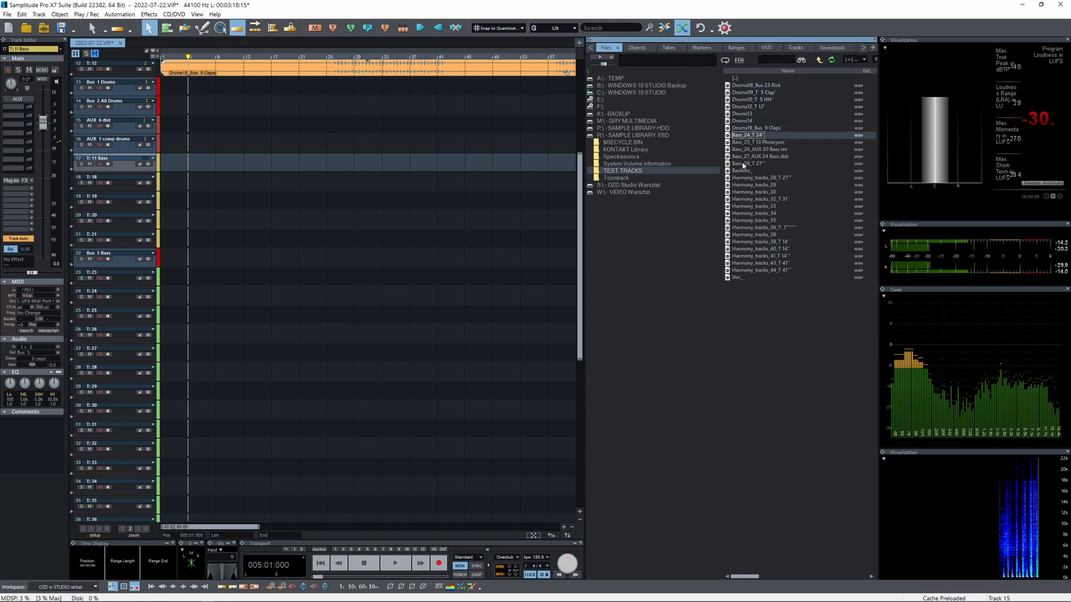
pyautogui.keyDown('shift'); pyautogui.click(743, 164); pyautogui.keyUp('shift')
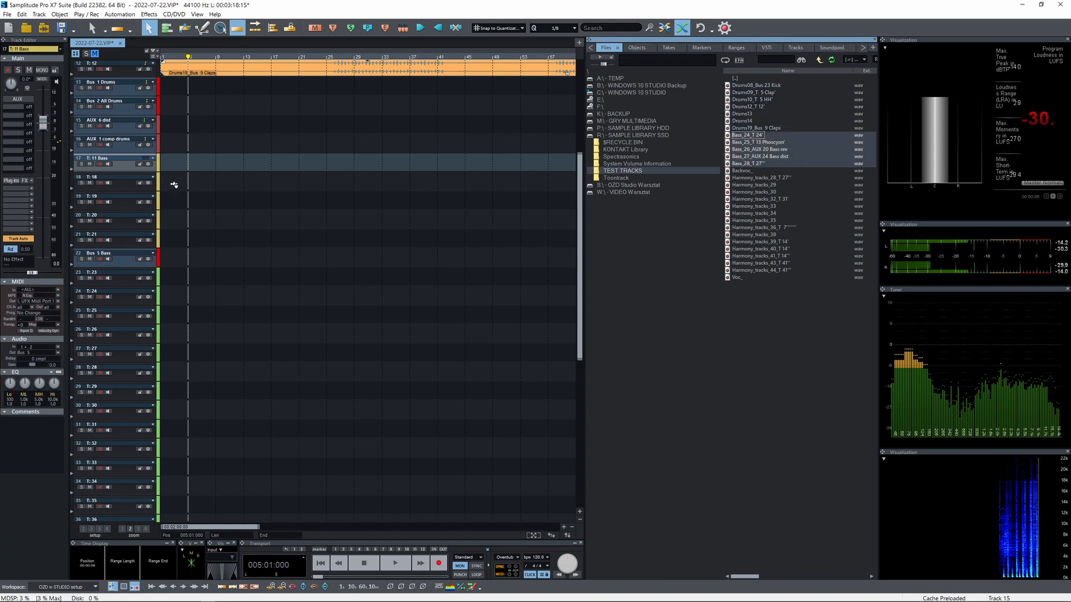
pyautogui.moveTo(174, 185); pyautogui.dragTo(174, 185)
pyautogui.click(567, 389)
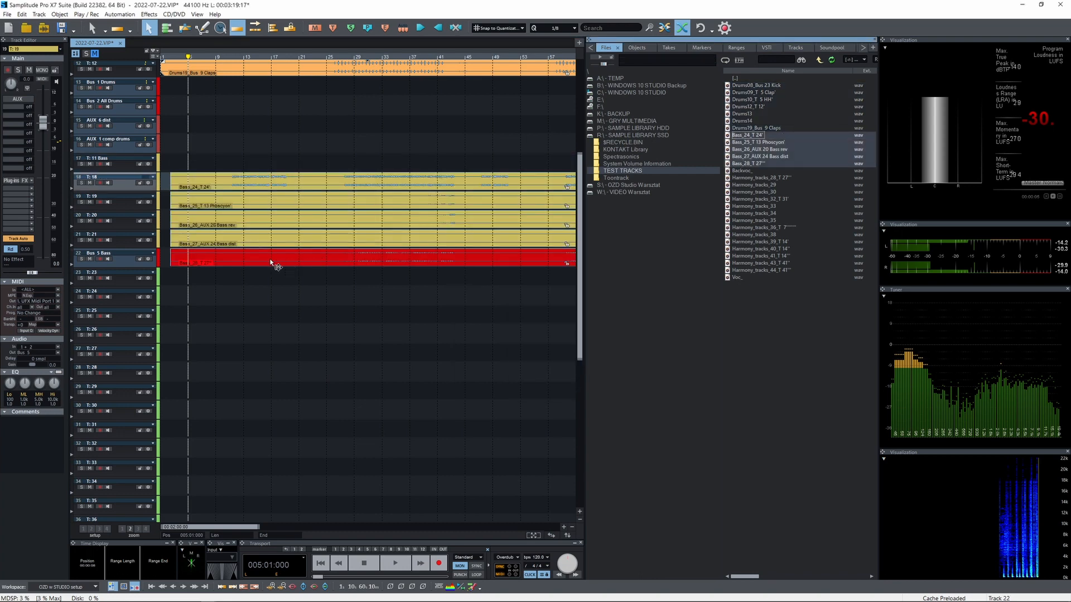
# Move the five bass clips up to start on T: 11 Bass at the project start and audition them with Bus 5 Bass
pyautogui.moveTo(226, 199); pyautogui.dragTo(222, 162)
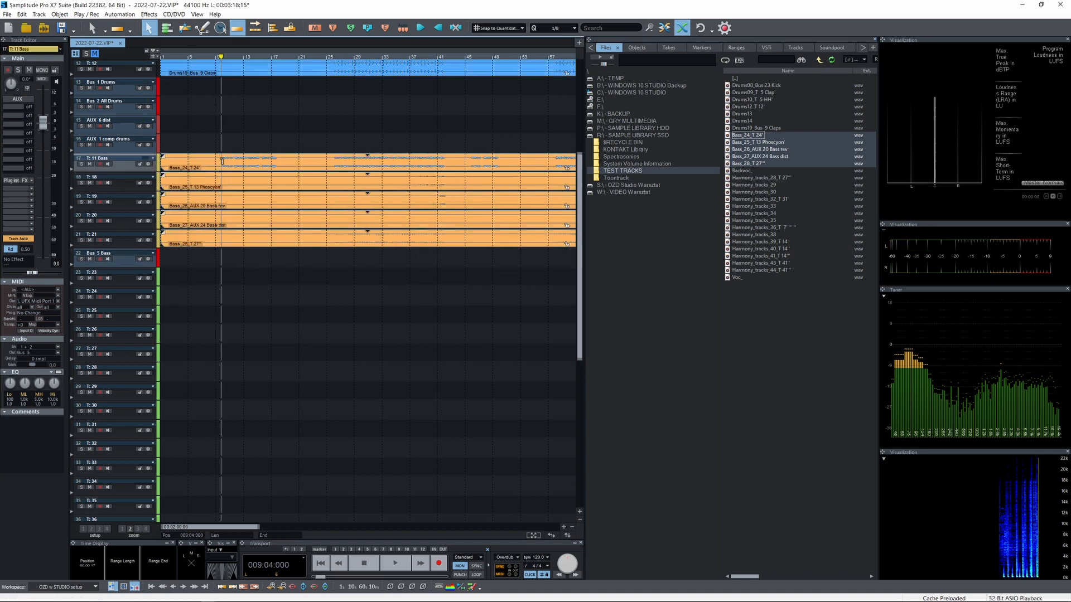
pyautogui.press('space')
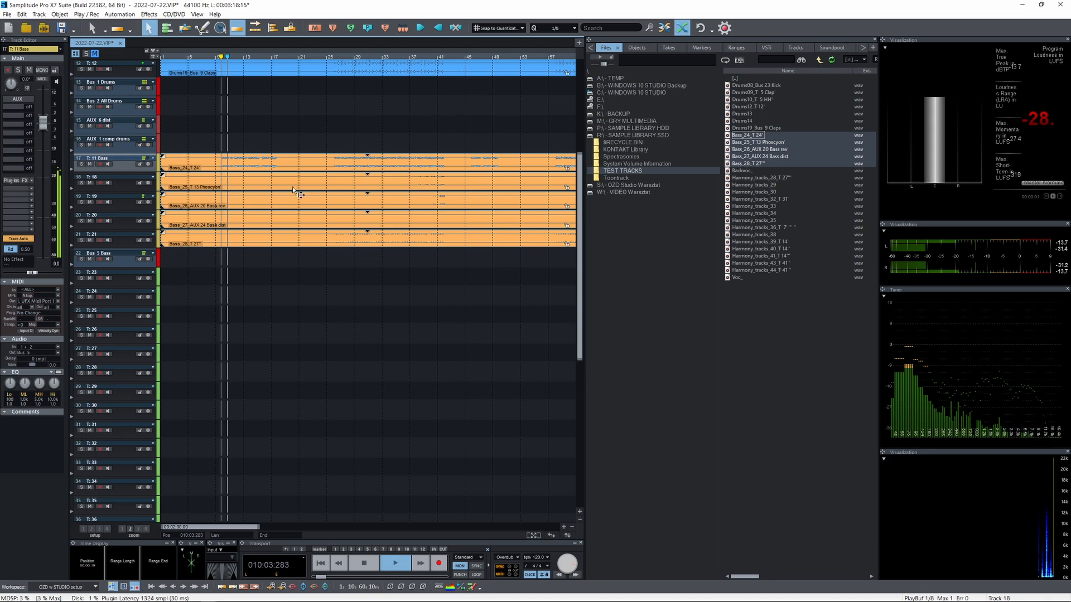
pyautogui.click(337, 162)
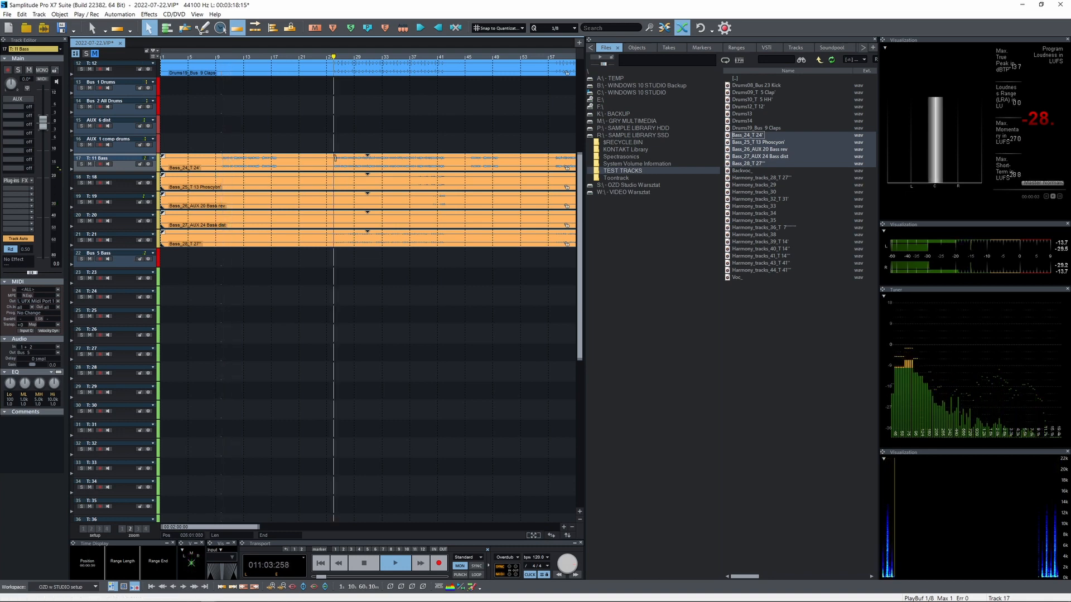
pyautogui.click(81, 259)
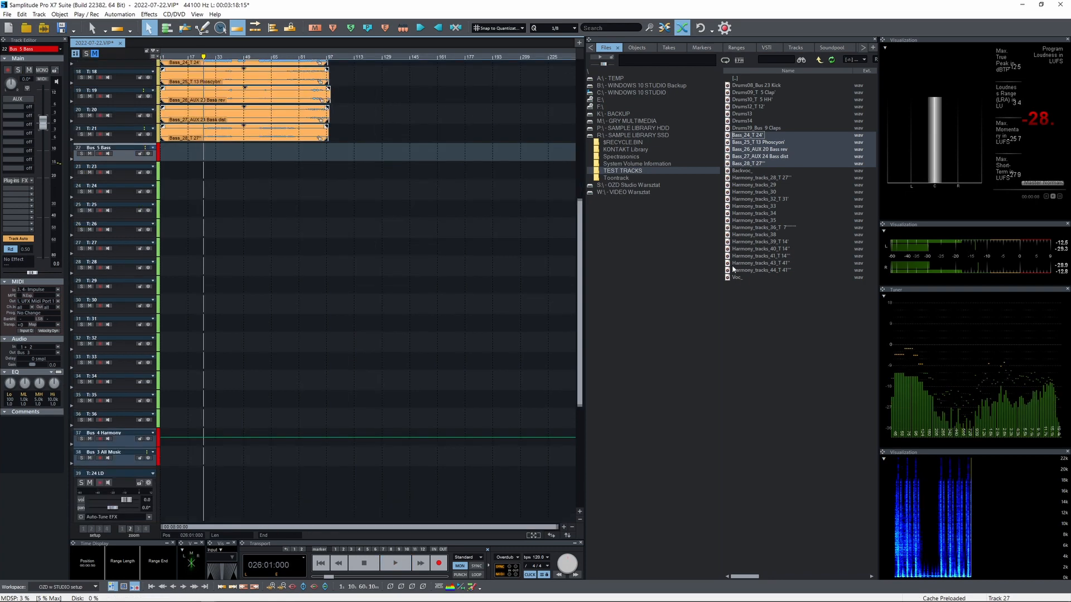
# Import the files Harmony_tracks_29 through Harmony_tracks_44_T 41 onto consecutive tracks starting at T: 23, aligned to the project start
pyautogui.click(746, 178)
pyautogui.keyDown('shift'); pyautogui.click(763, 269); pyautogui.keyUp('shift')
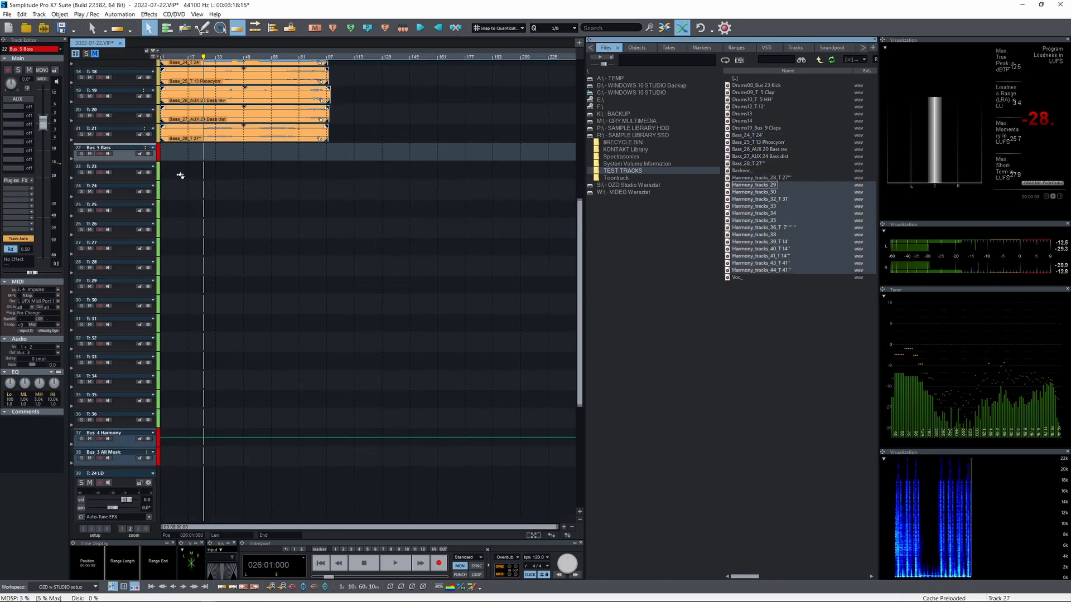
pyautogui.moveTo(172, 176); pyautogui.dragTo(172, 174)
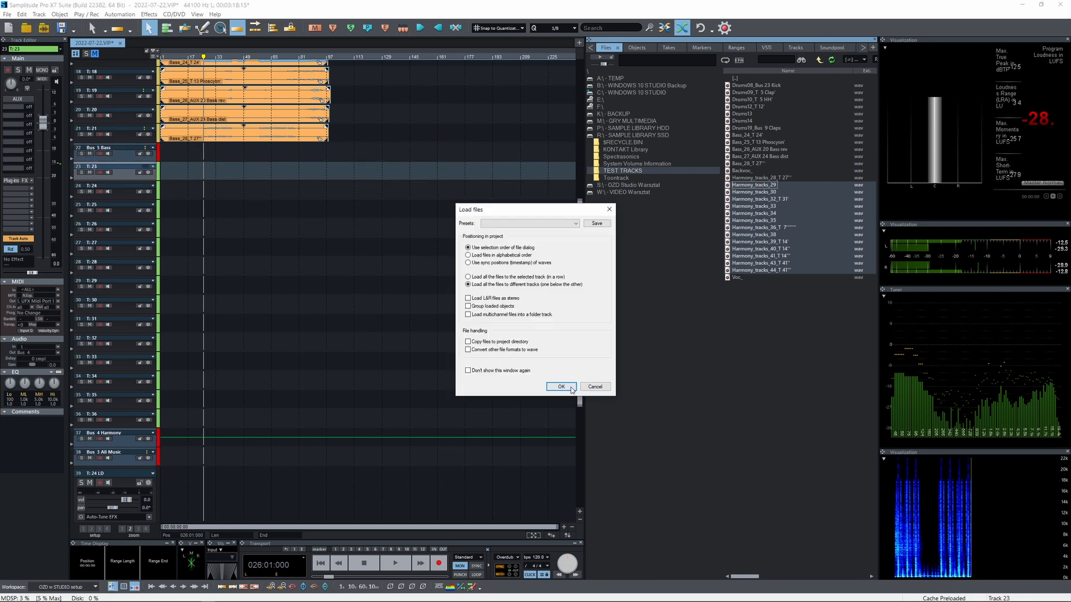
pyautogui.click(561, 386)
pyautogui.click(270, 402)
pyautogui.keyDown('shift'); pyautogui.click(255, 175); pyautogui.keyUp('shift')
pyautogui.moveTo(256, 176); pyautogui.dragTo(227, 177)
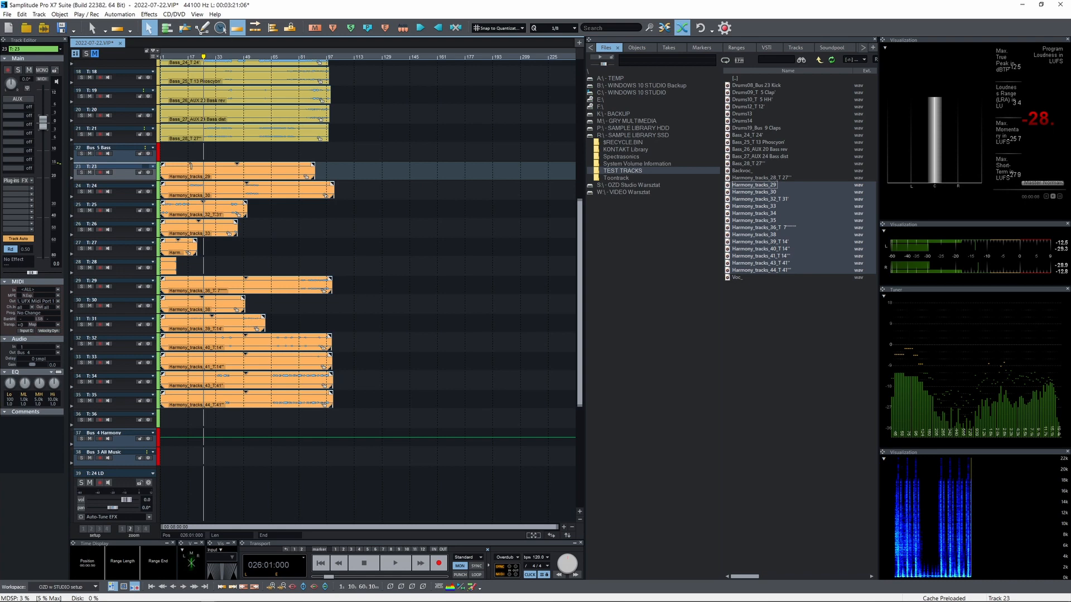
# Play back the arrangement with the harmony tracks and check the Bus 4 Harmony channel and its plug-ins
pyautogui.press('space')
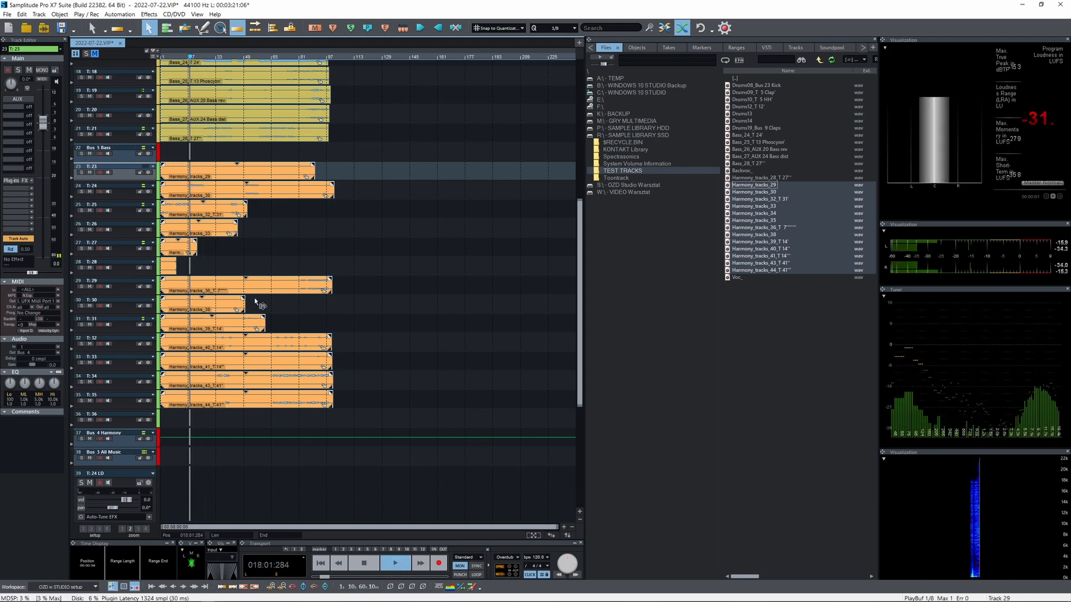
pyautogui.scroll(2, 234, 340)
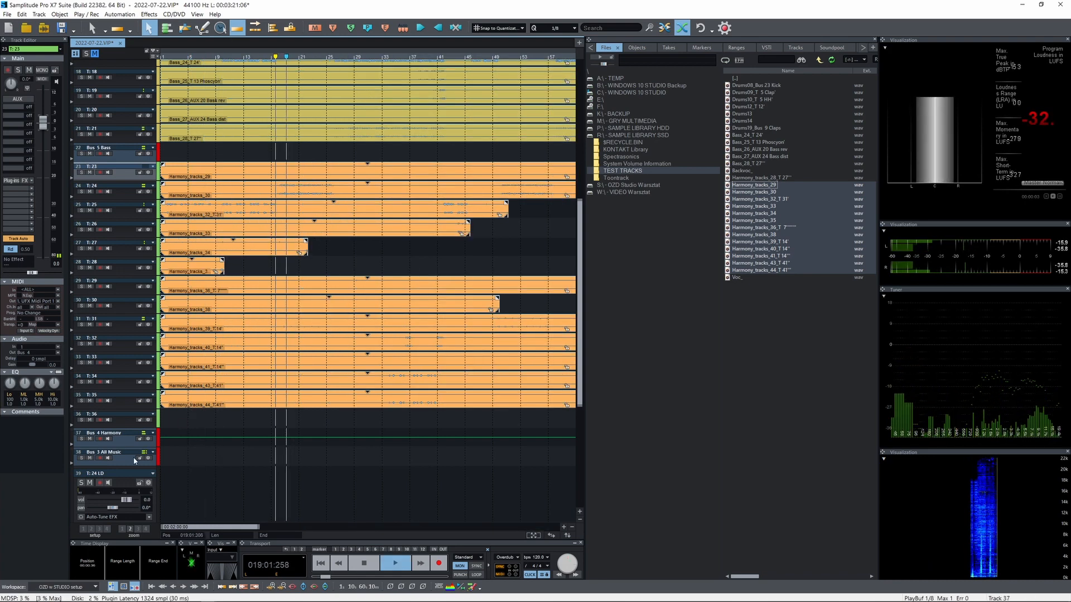
pyautogui.click(126, 442)
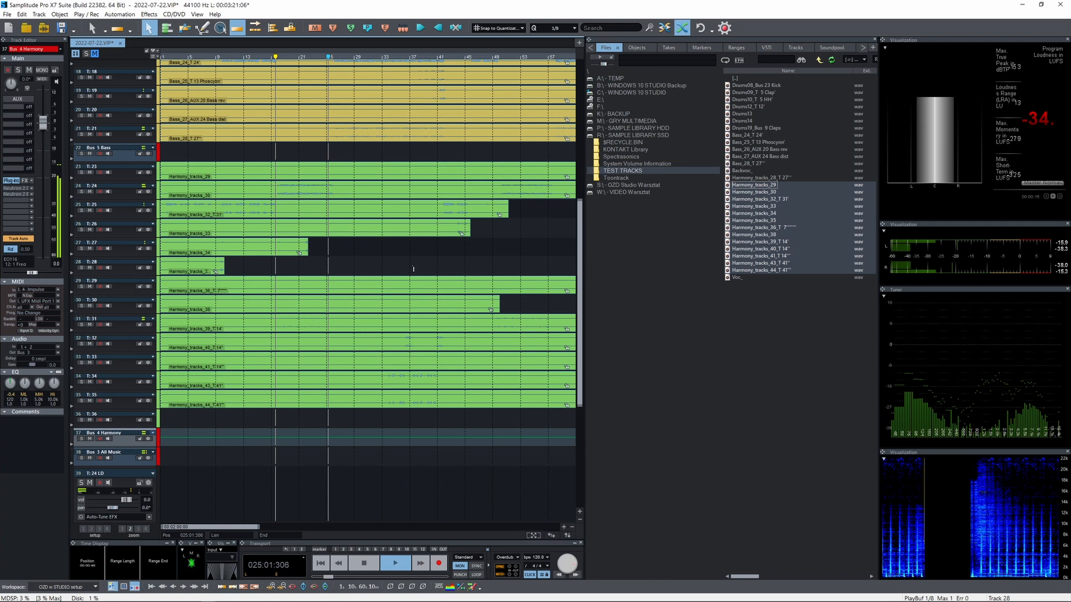
pyautogui.scroll(-2, 409, 263)
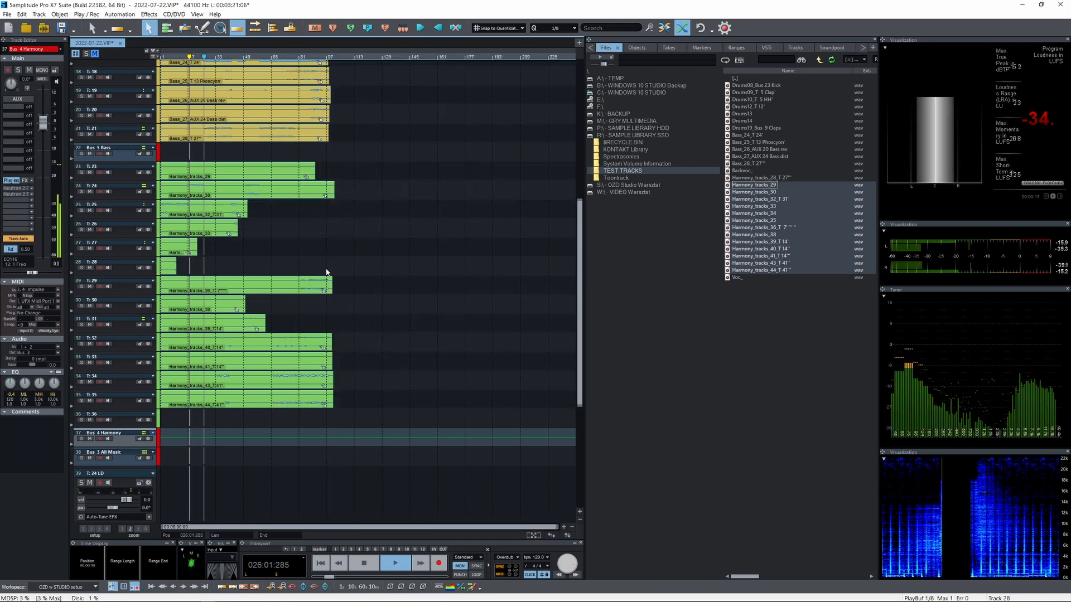
pyautogui.scroll(1, 289, 280)
pyautogui.scroll(-1, 239, 393)
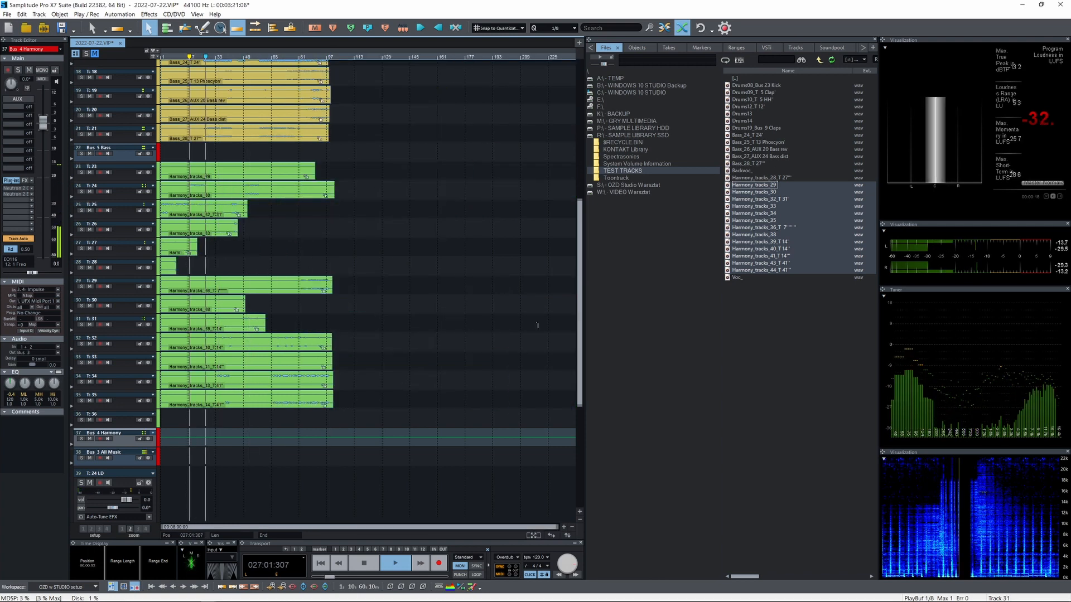
# Place the Voc_ file on track T: 24 LD at the project start and play it back
pyautogui.moveTo(579, 297); pyautogui.dragTo(571, 404)
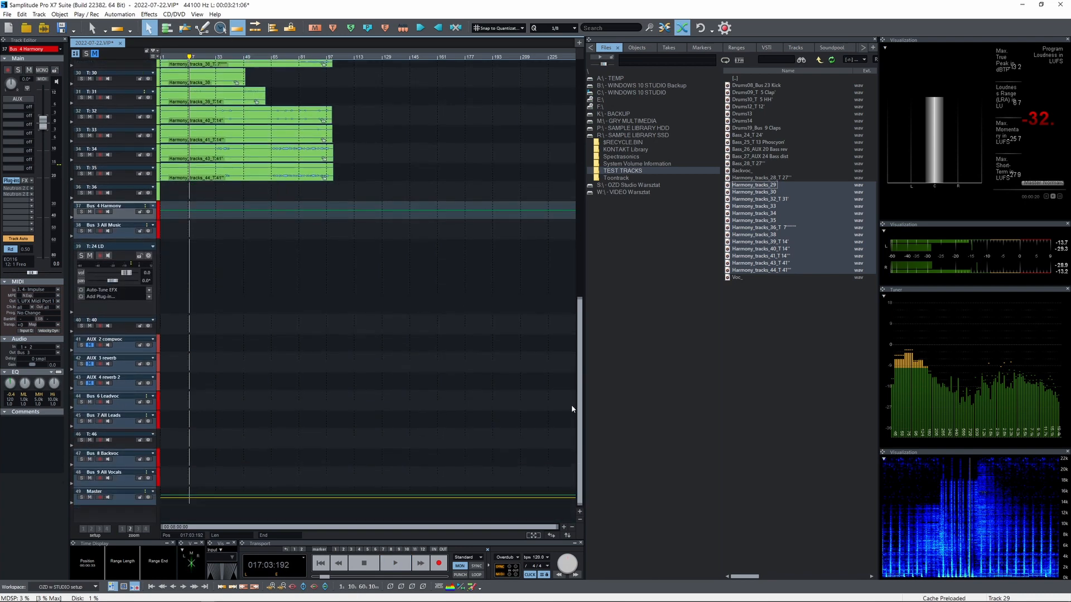
pyautogui.moveTo(188, 292); pyautogui.dragTo(164, 291)
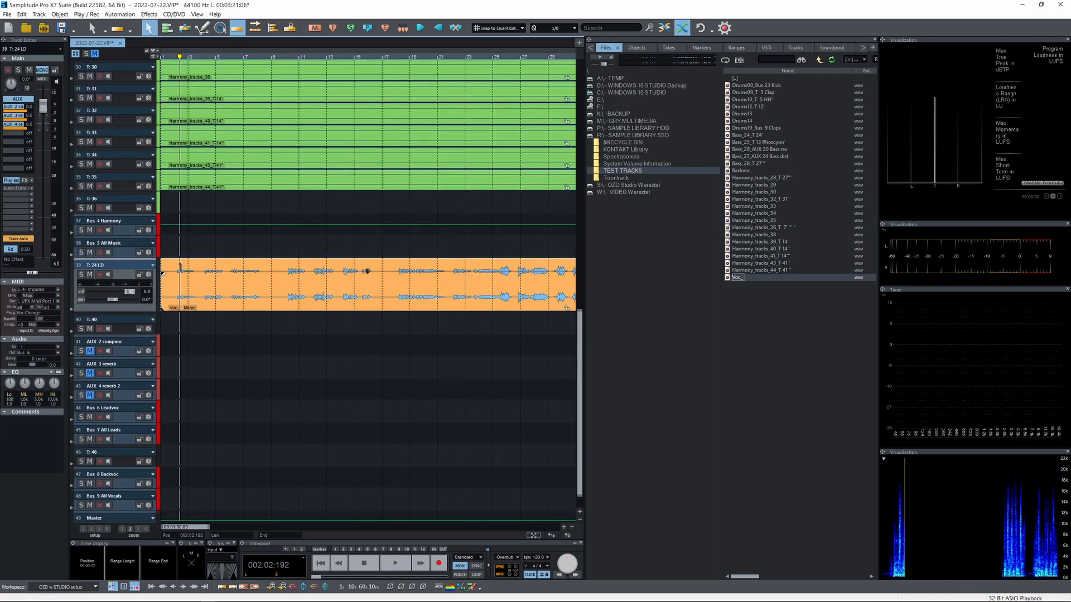
pyautogui.press('space')
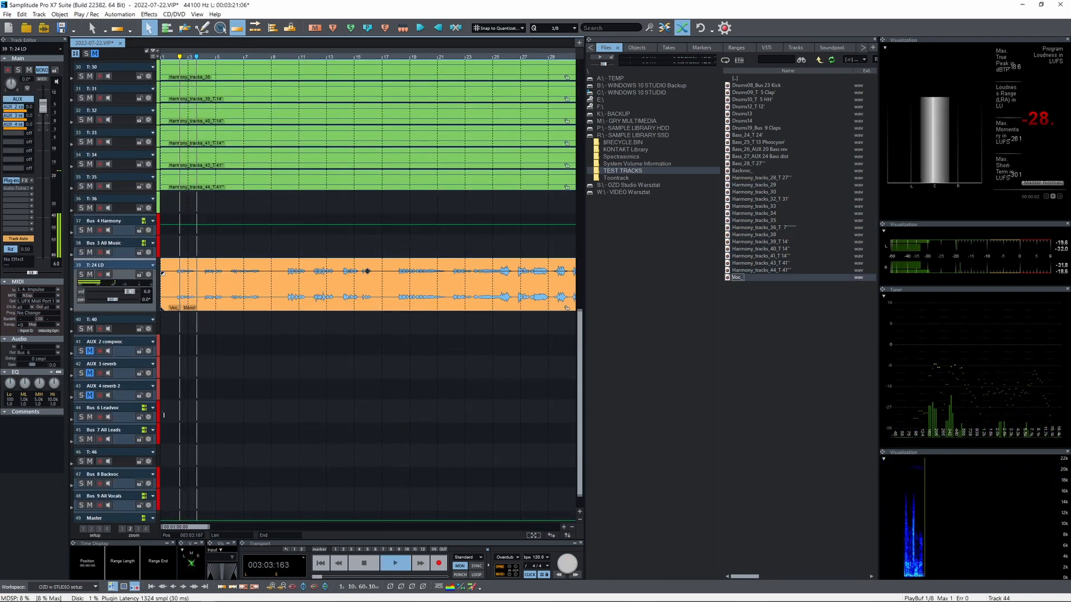
# Check Bus 6 Leadvoc and Bus 7 All Leads during playback, briefly solo AUX 4 reverb 2 and mute it again
pyautogui.click(126, 417)
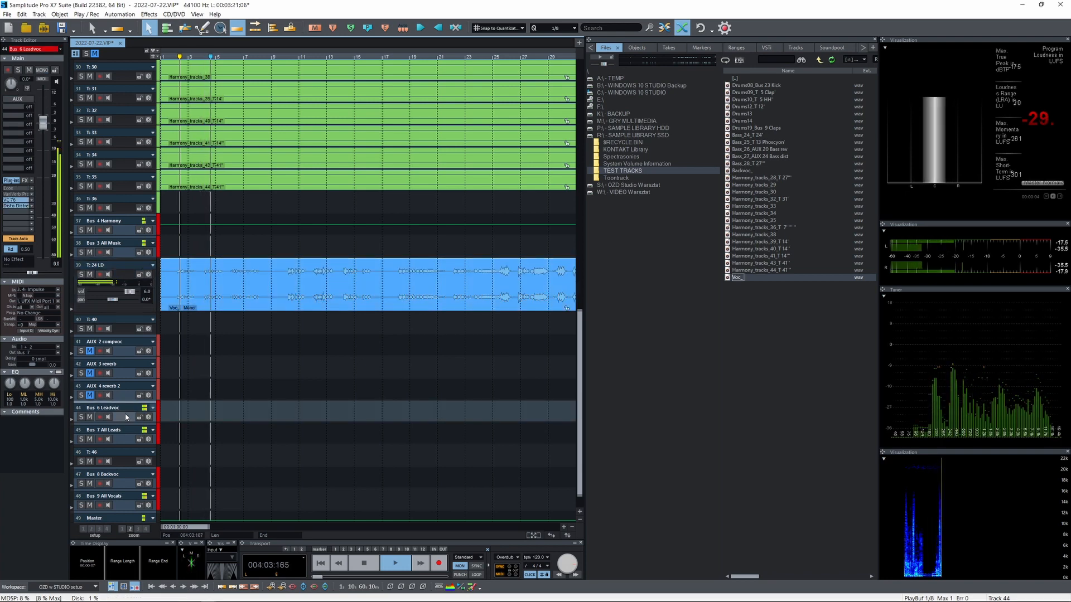
pyautogui.click(125, 436)
pyautogui.click(81, 395)
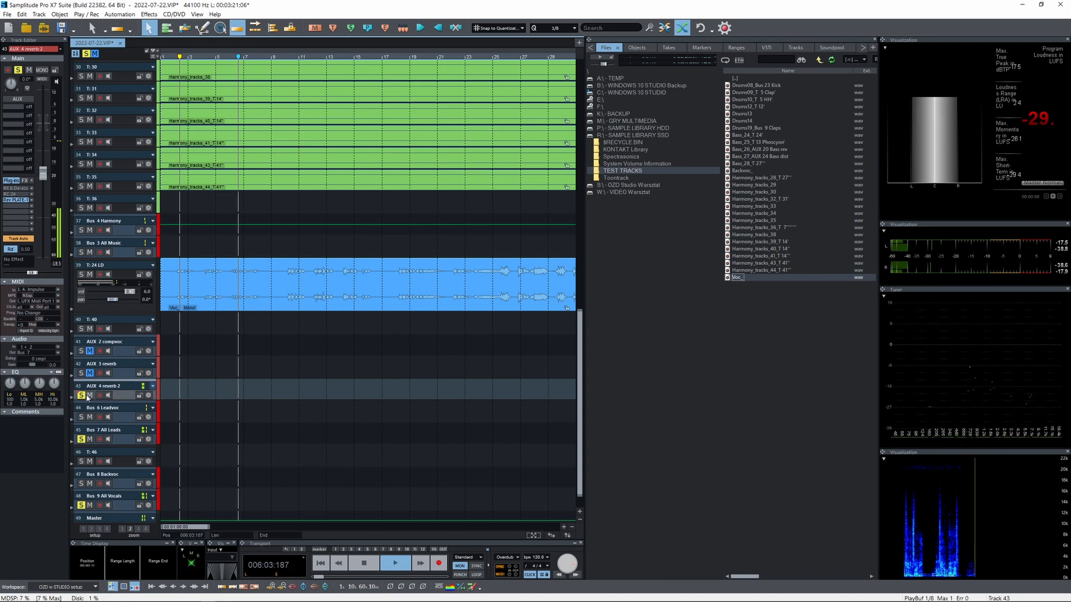
pyautogui.click(81, 396)
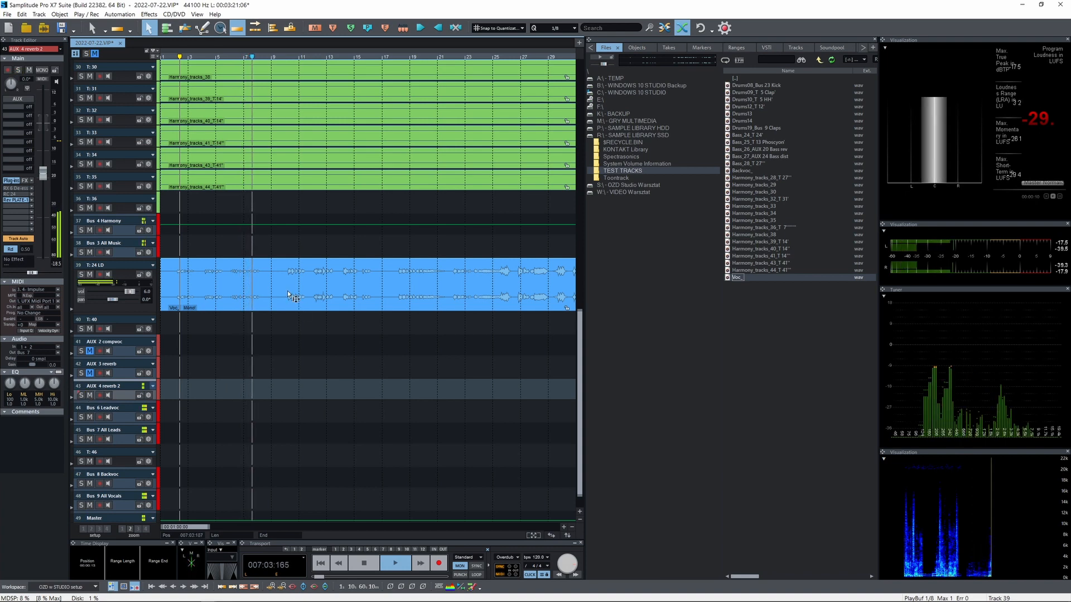
pyautogui.click(89, 396)
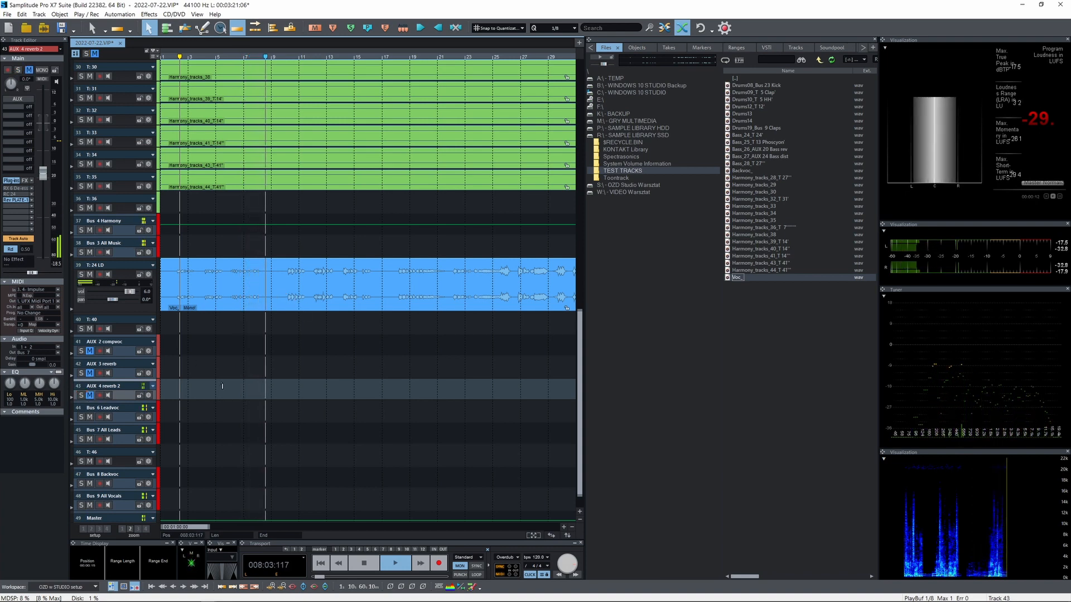
# Play back the lead vocal, check the lead buses and open the Disto Distressor FATSO plug-in on Bus 6 Leadvoc
pyautogui.click(207, 273)
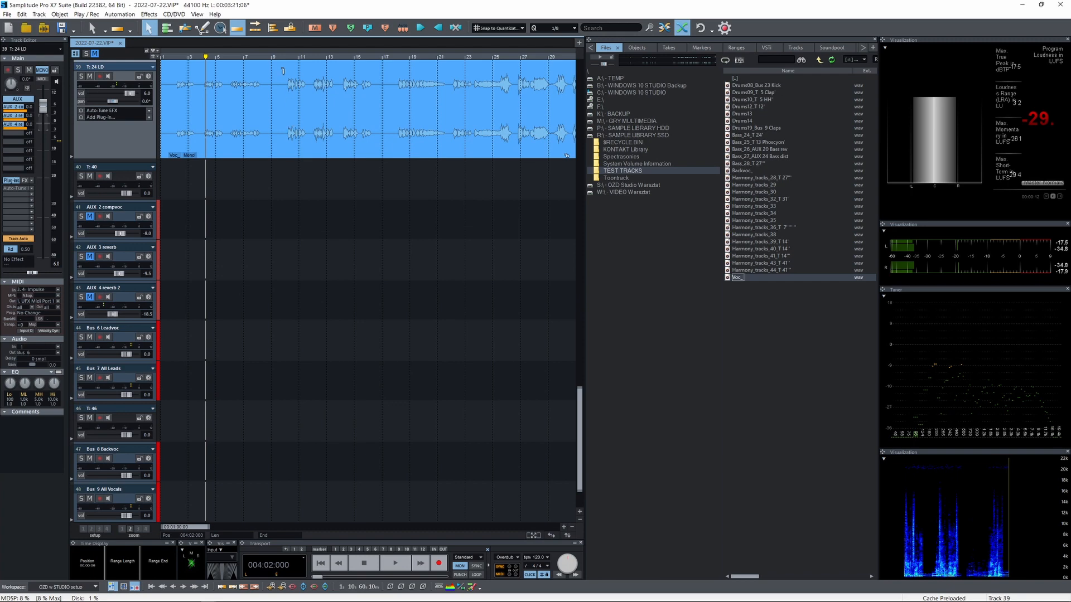
pyautogui.press('space')
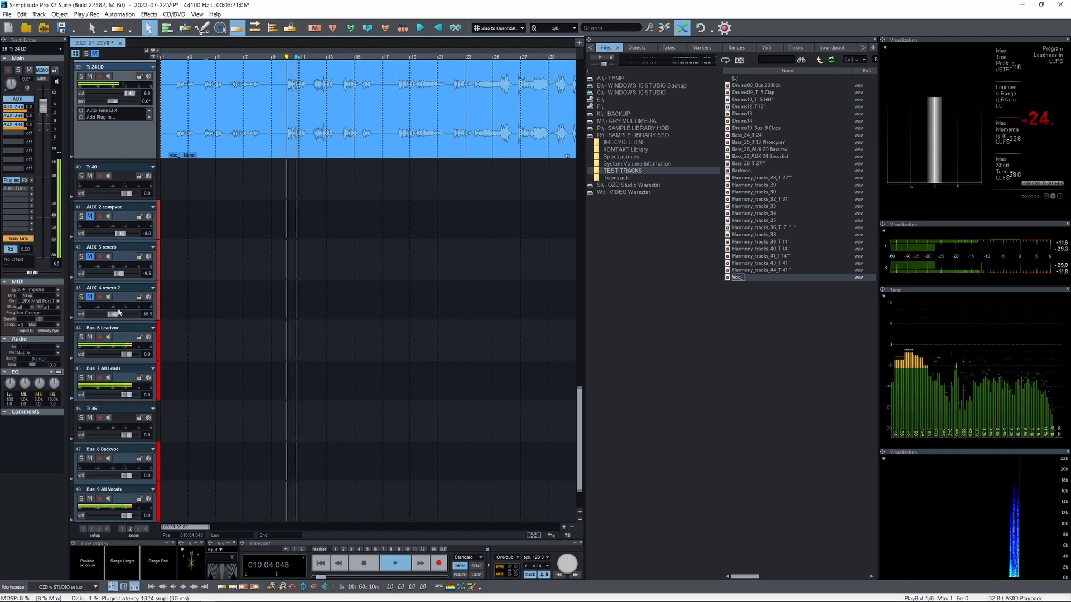
pyautogui.click(112, 400)
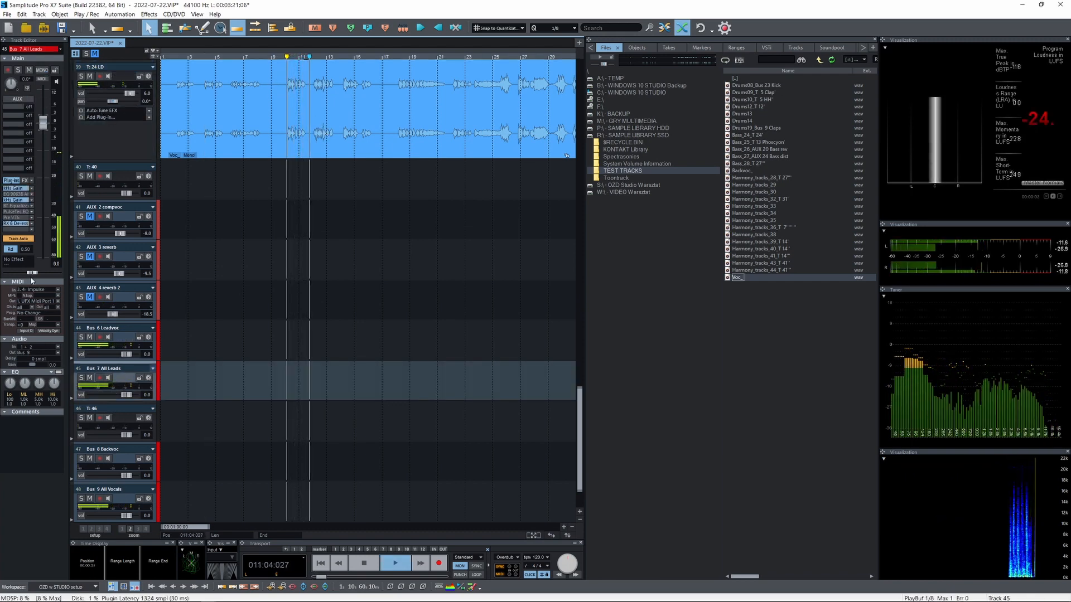
pyautogui.click(119, 337)
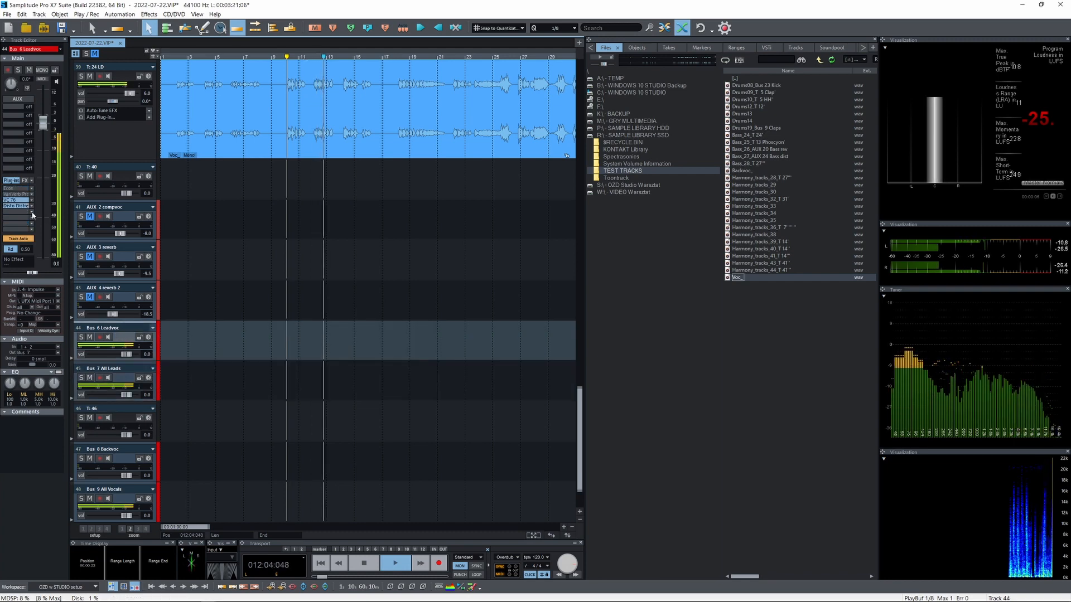
pyautogui.rightClick(18, 206)
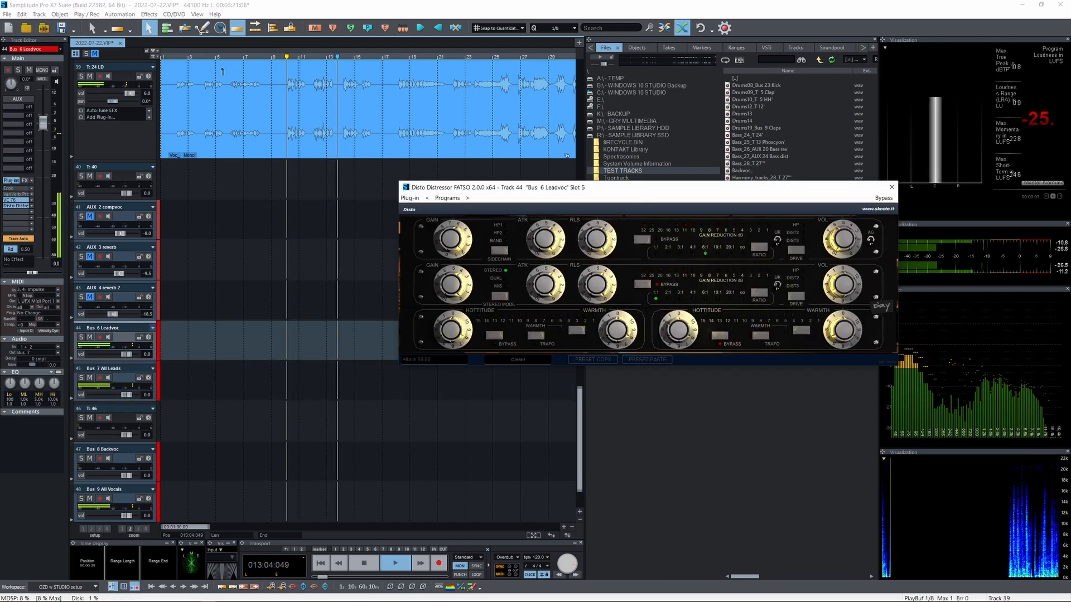
# Raise the volume of T: 24 LD to 7.0 dB and audition the vocal from bar 18 through the compressor
pyautogui.click(135, 97)
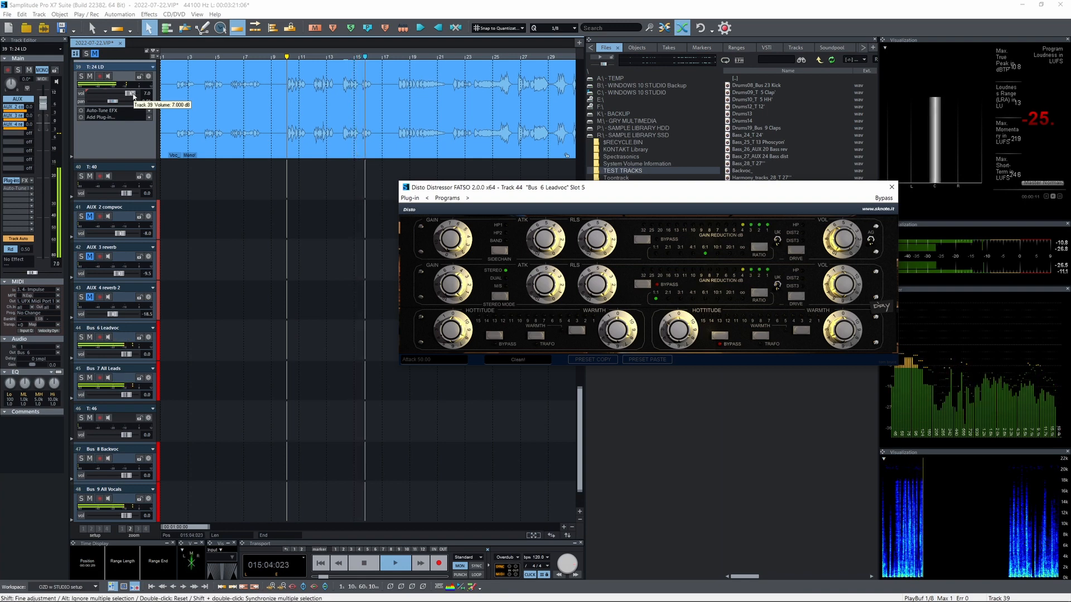
pyautogui.press('space')
pyautogui.click(289, 78)
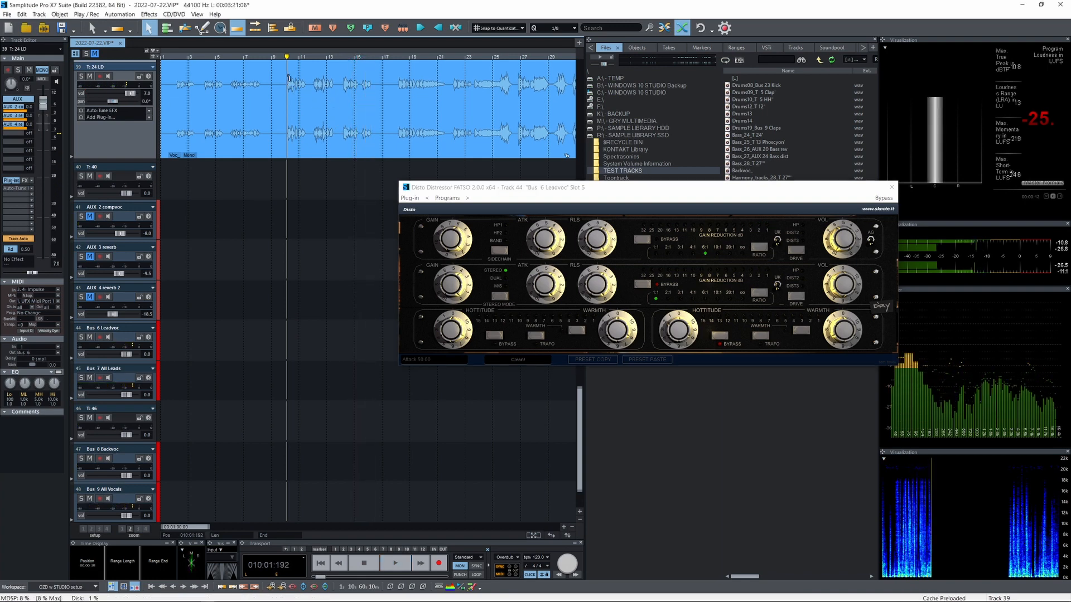
pyautogui.click(121, 337)
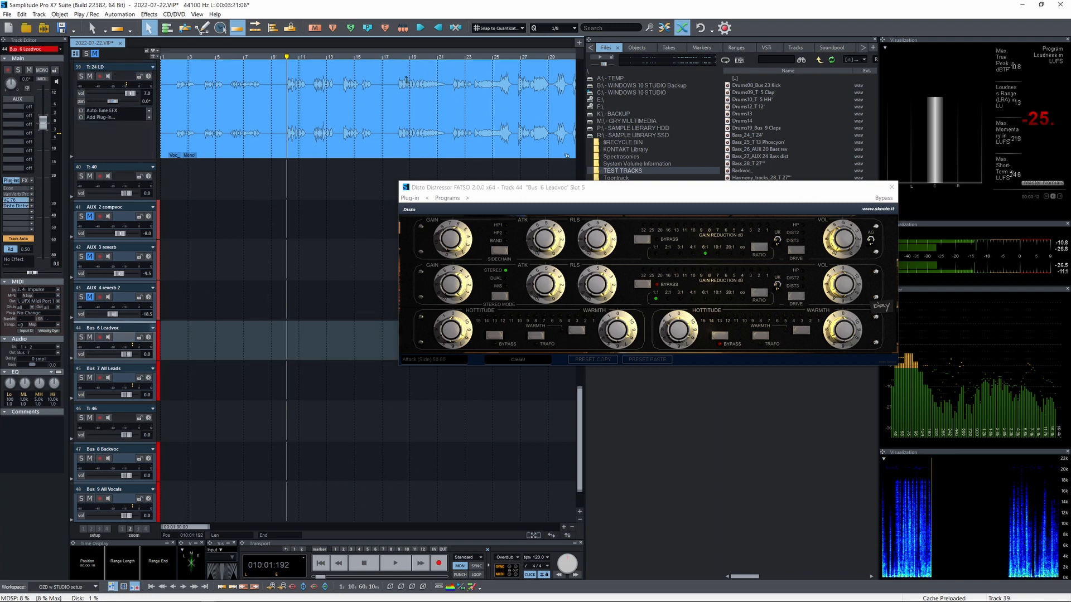
pyautogui.click(397, 111)
pyautogui.press('space')
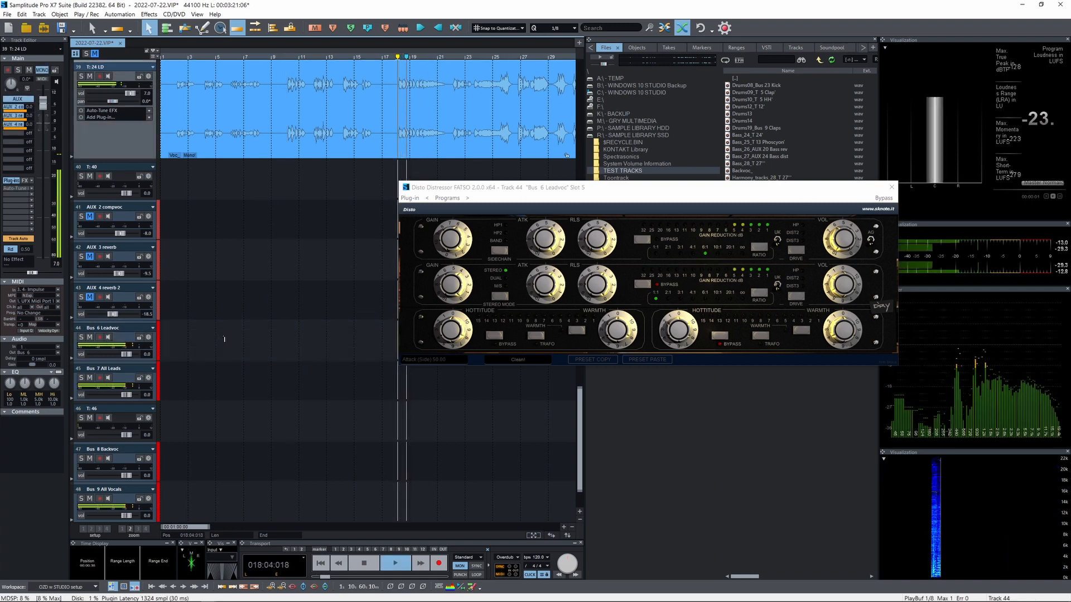
pyautogui.press('space')
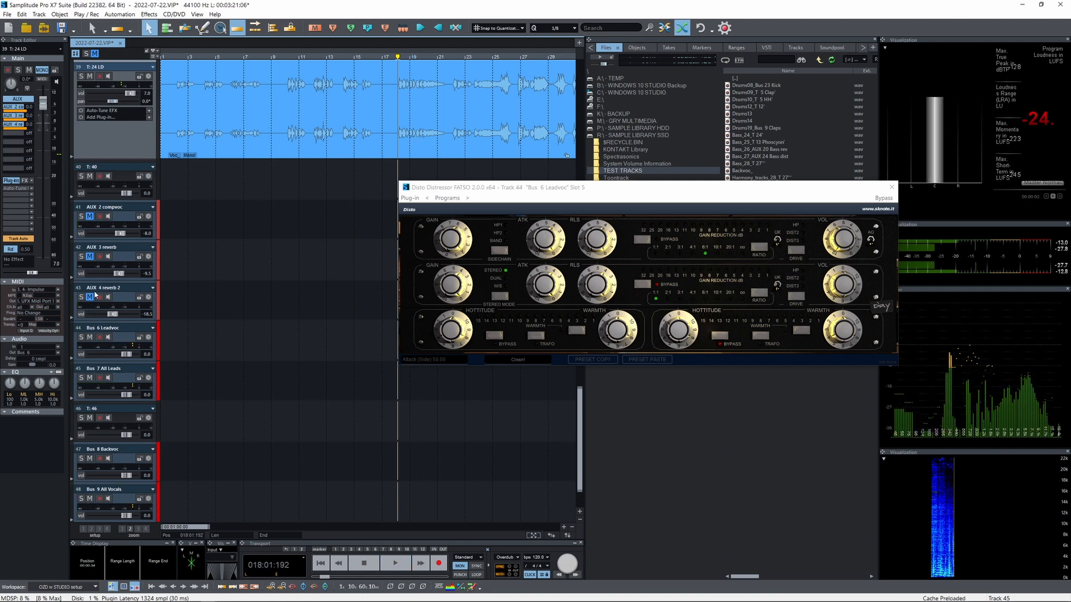
# Unmute AUX 4 reverb 2, move the playhead back near the vocal's start and solo Bus 6 Leadvoc
pyautogui.click(120, 261)
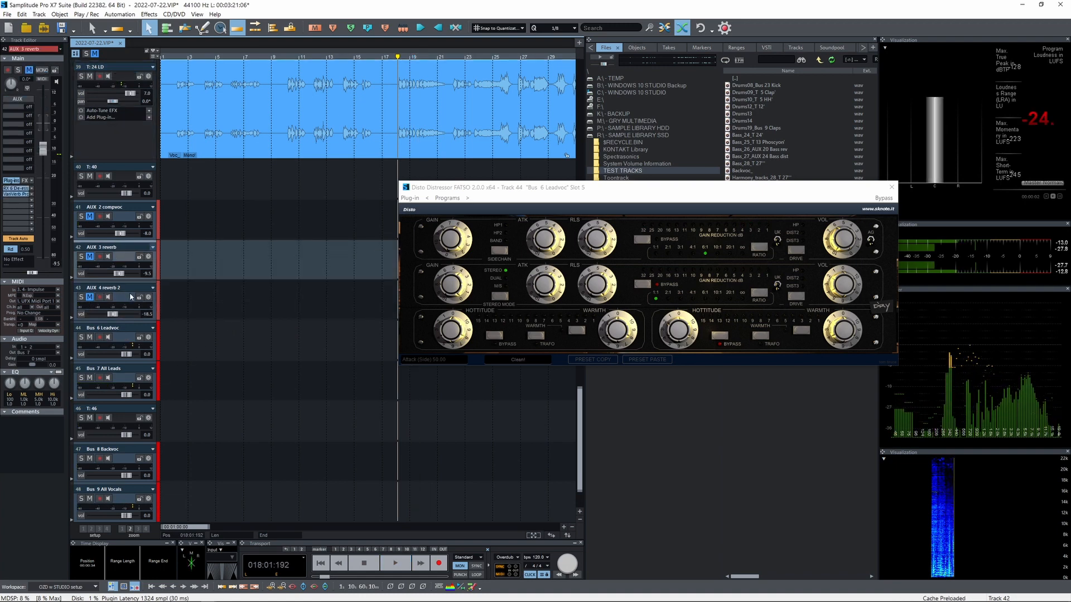
pyautogui.click(108, 302)
pyautogui.click(88, 297)
pyautogui.press('Home')
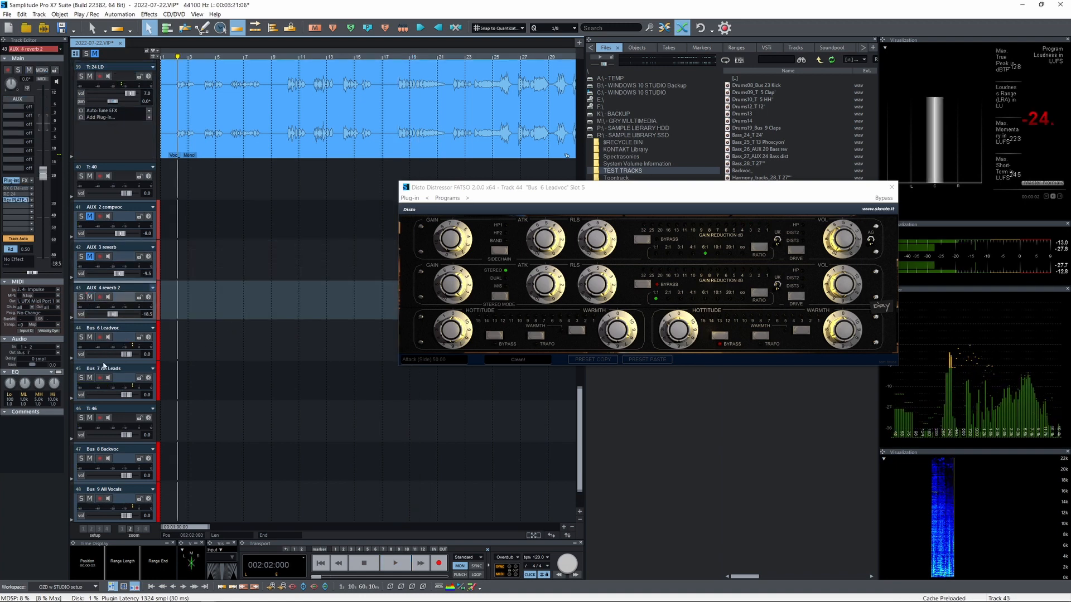
pyautogui.click(82, 337)
# Set the AUX 4 reverb 2 volume to -10.5 dB while listening to the soloed vocal, and release all solos
pyautogui.moveTo(112, 314); pyautogui.dragTo(119, 315)
pyautogui.press('space')
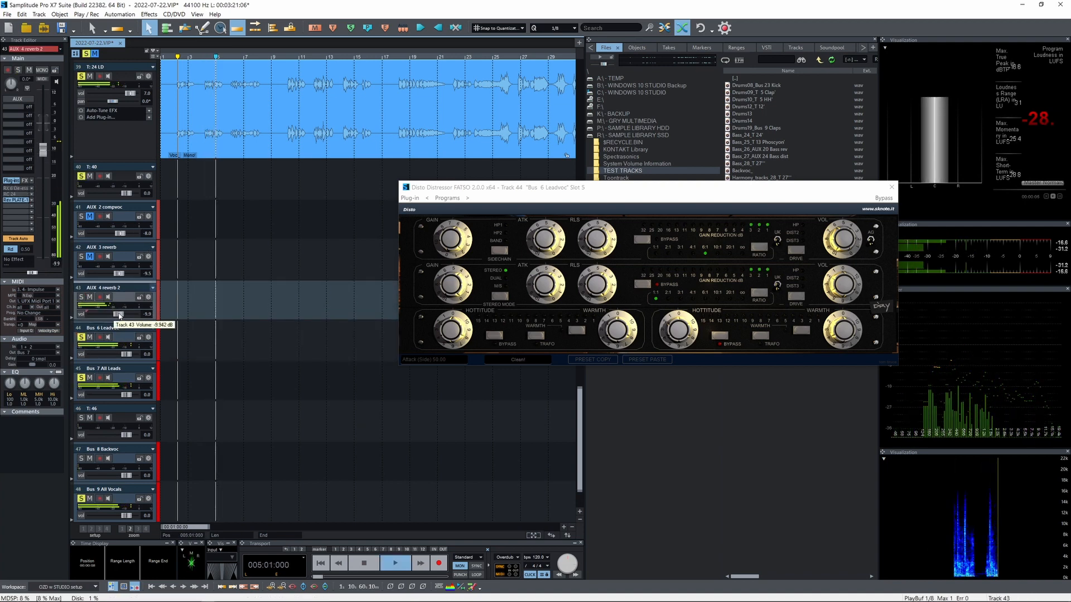
pyautogui.moveTo(118, 316); pyautogui.dragTo(118, 315)
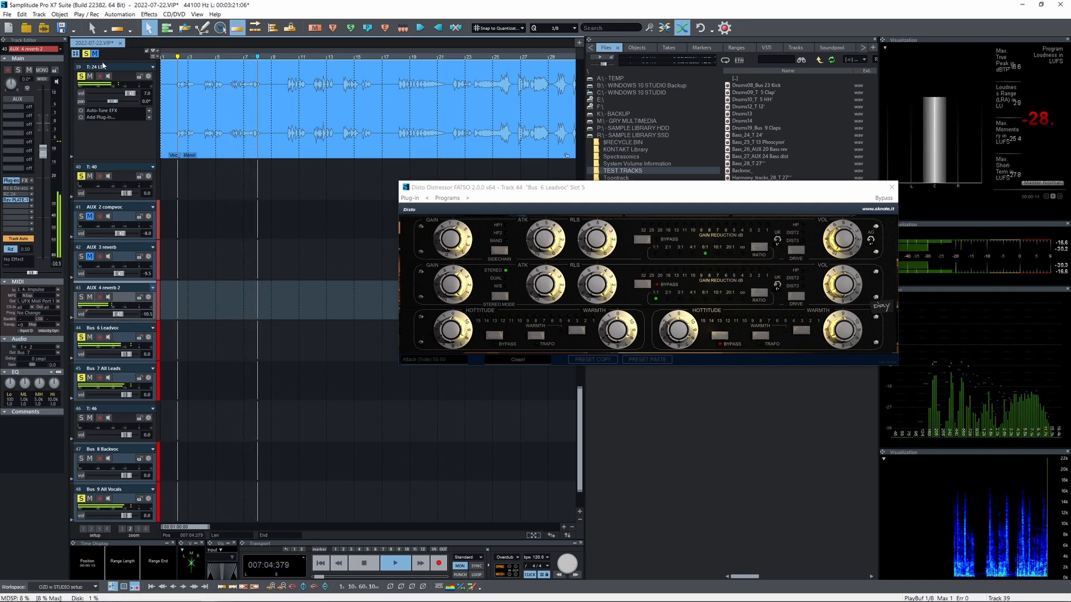
pyautogui.click(86, 54)
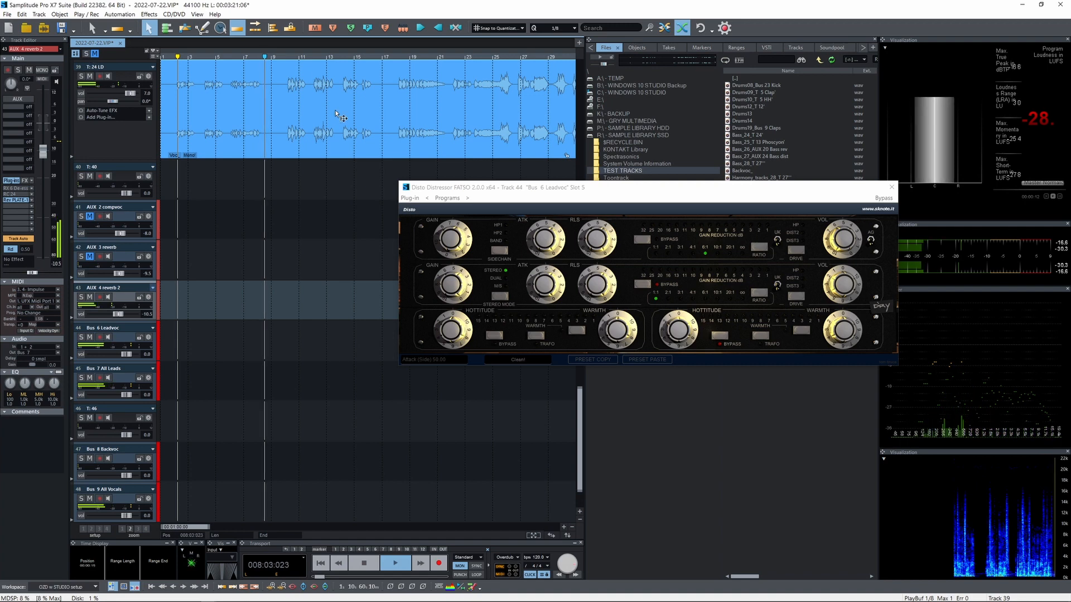
# Check the Pre V76 plug-in on Bus 7 All Leads during playback and set the bus volume to -4.0 dB
pyautogui.click(124, 381)
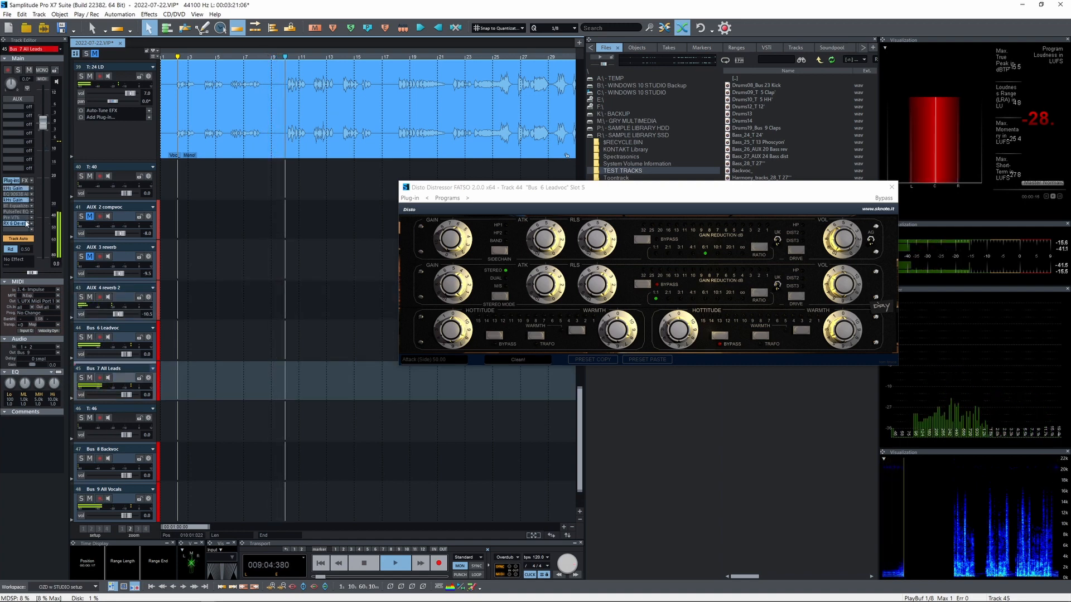
pyautogui.doubleClick(17, 217)
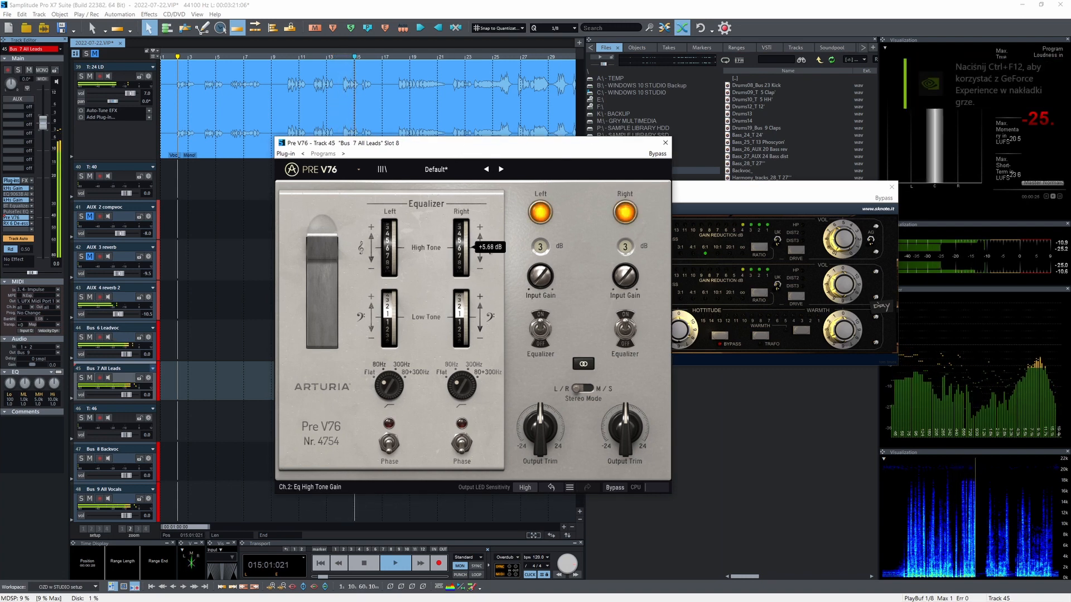
pyautogui.click(665, 143)
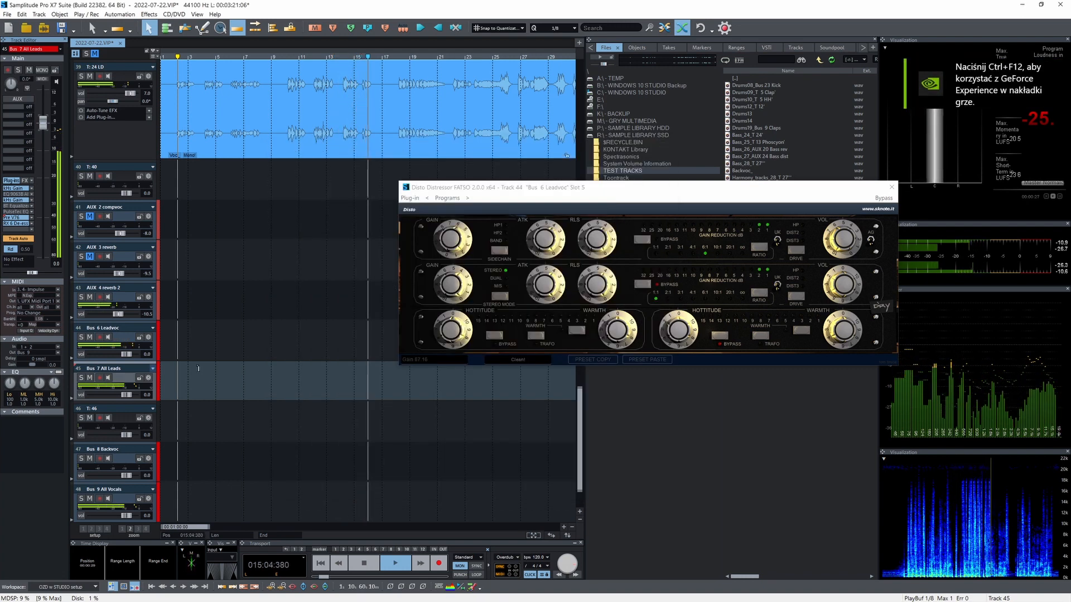
pyautogui.scroll(-4, 129, 396)
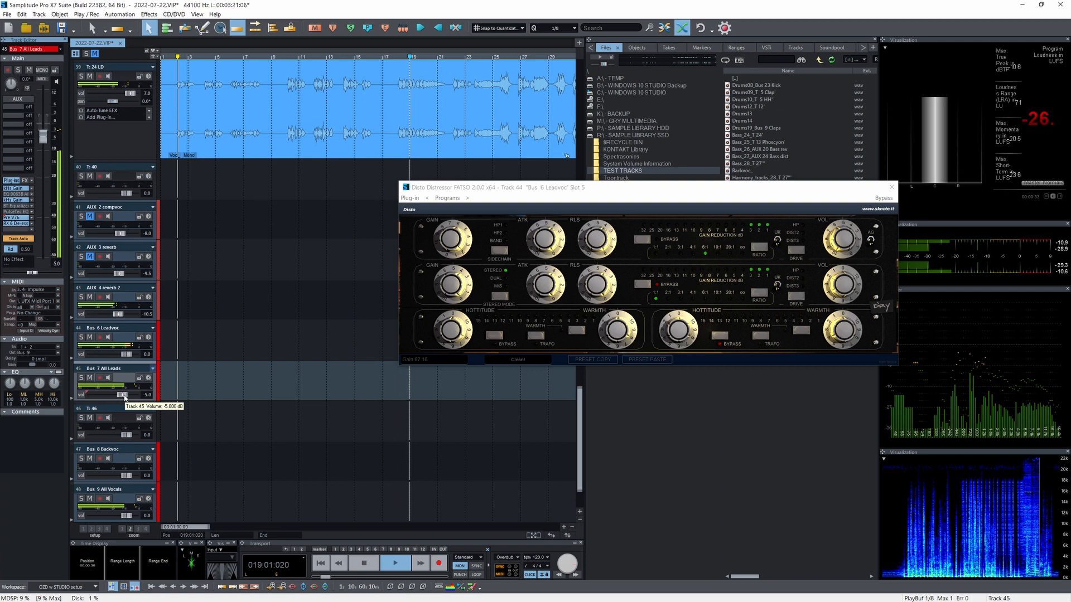
# Close the Disto Distressor FATSO window of Bus 6 Leadvoc and stop playback
pyautogui.moveTo(558, 187); pyautogui.dragTo(486, 181)
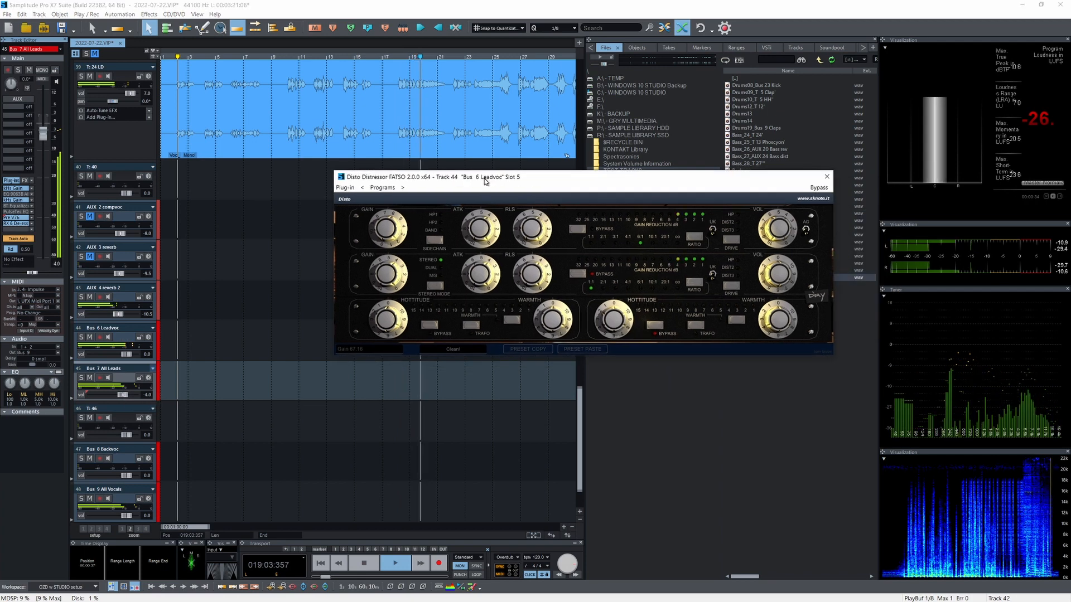
pyautogui.click(826, 178)
pyautogui.press('space')
# Place the Backvoc_ file from TEST TRACKS at the start of track T: 46
pyautogui.moveTo(579, 423); pyautogui.dragTo(579, 441)
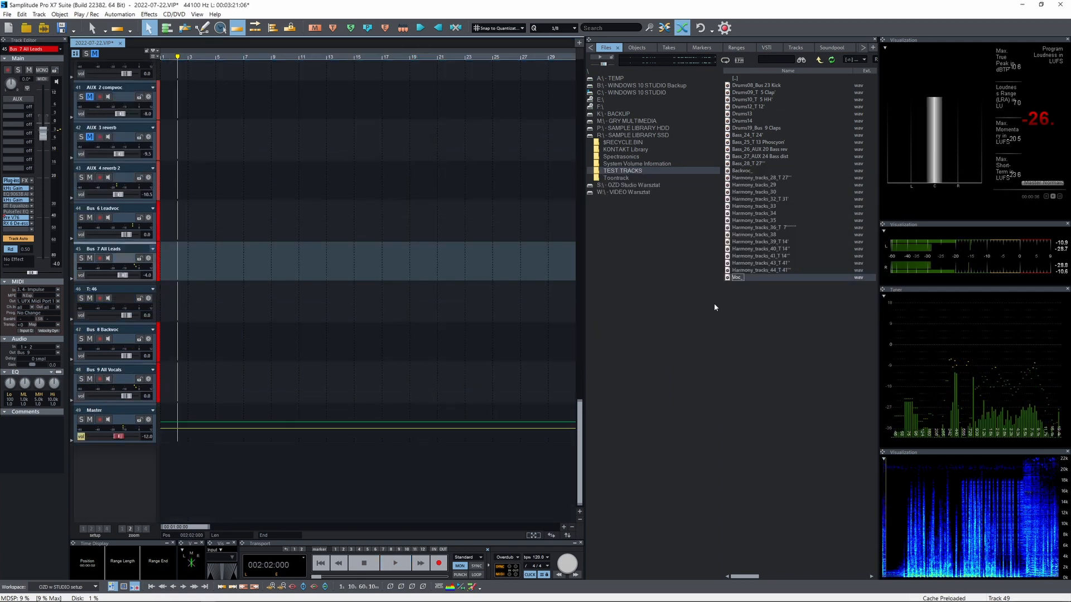
pyautogui.moveTo(748, 171); pyautogui.dragTo(210, 305)
pyautogui.click(562, 350)
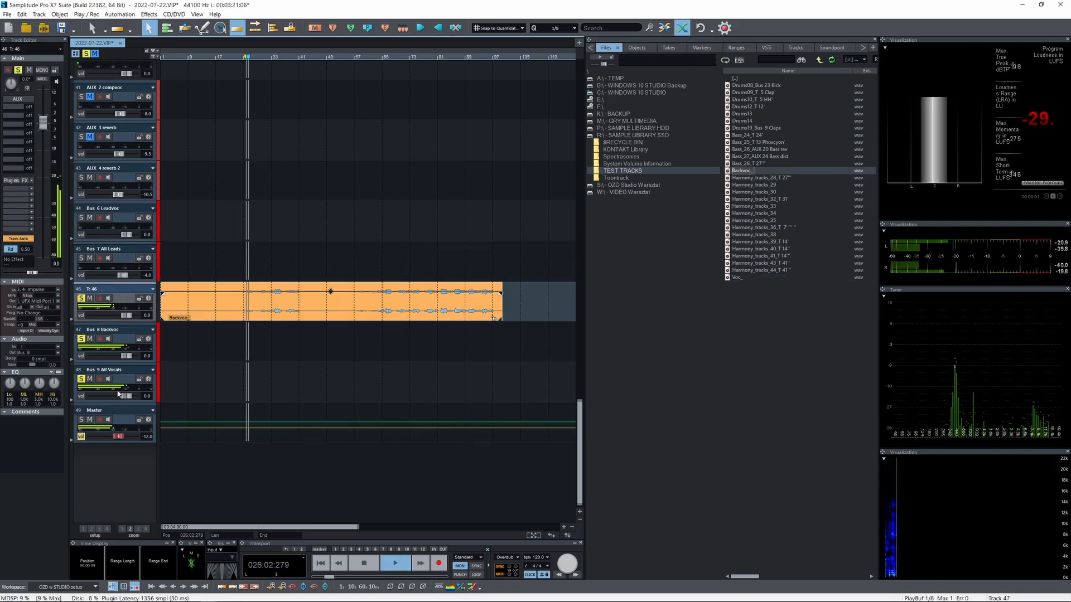
# Expand Bus 8 Backvoc to show its plug-ins and examine its Disto Distressor FATSO while the soloed backing vocals play
pyautogui.moveTo(125, 362); pyautogui.dragTo(126, 440)
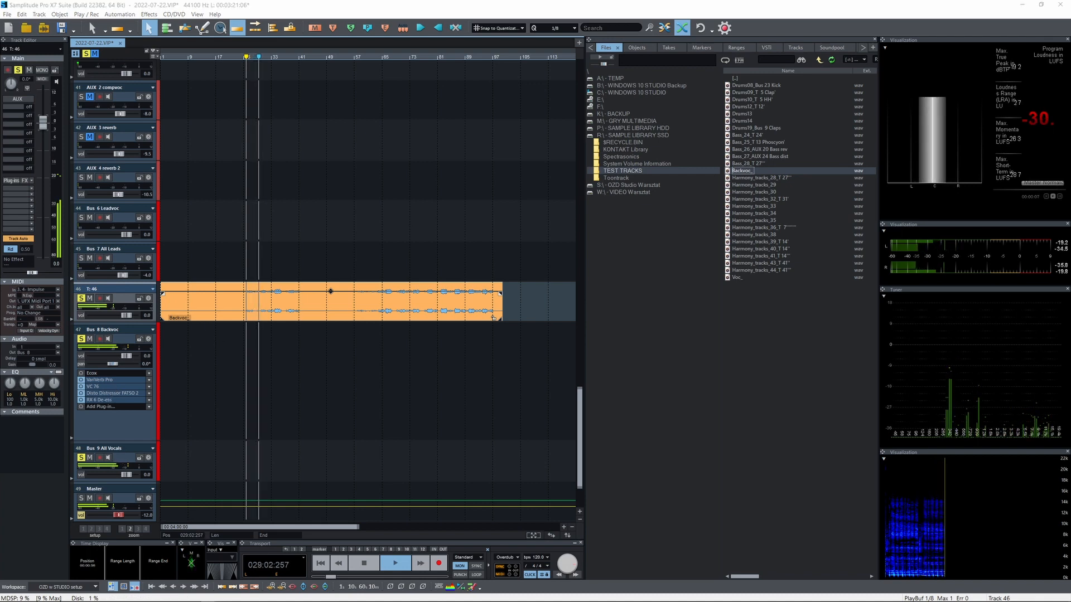
pyautogui.moveTo(1070, 246); pyautogui.dragTo(450, 172)
pyautogui.click(907, 169)
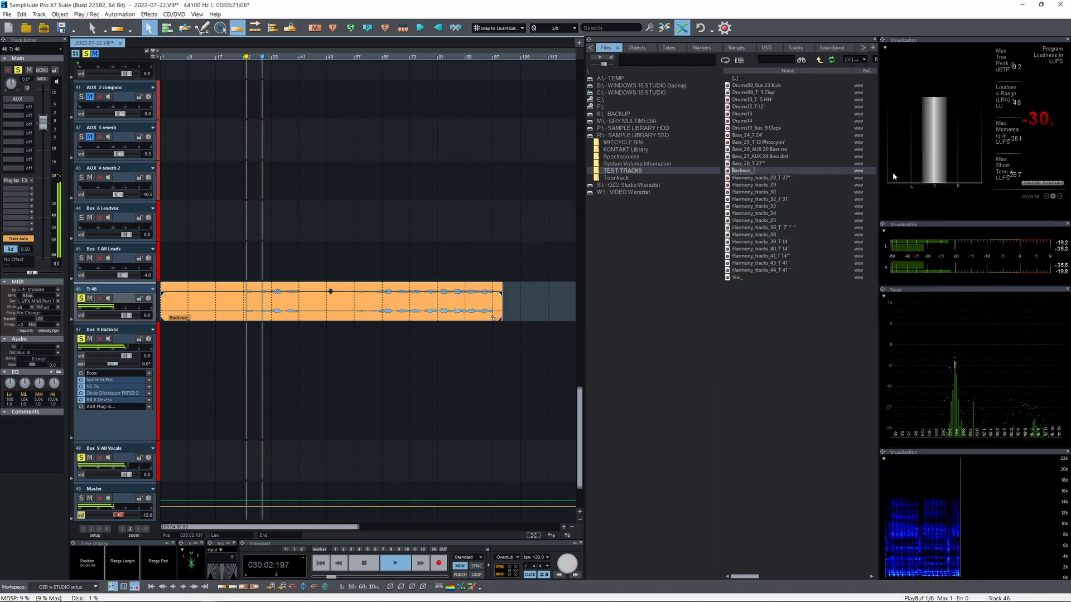
pyautogui.click(123, 394)
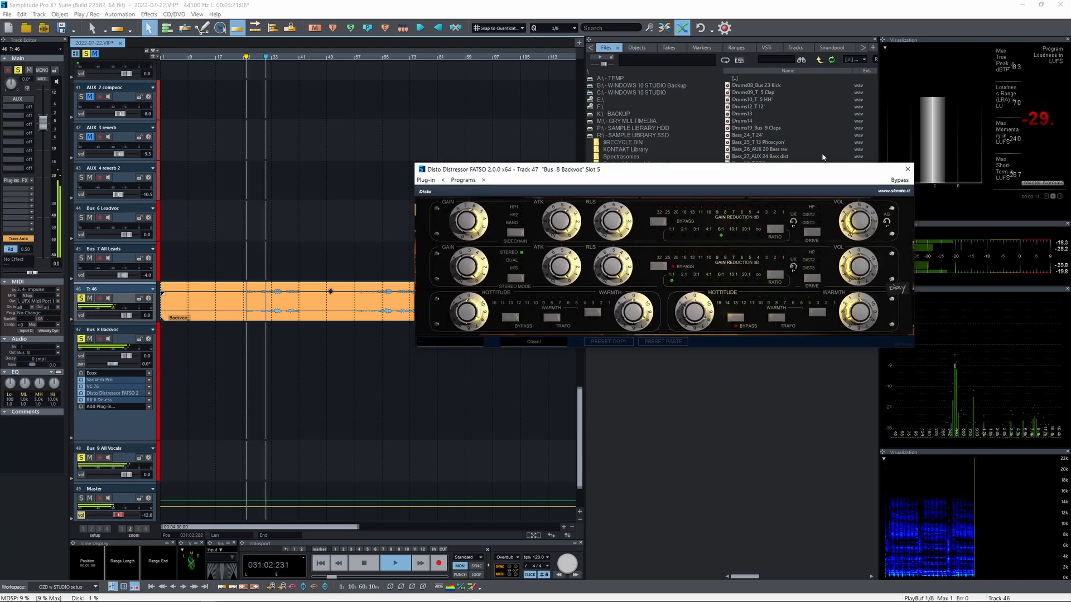
pyautogui.click(906, 170)
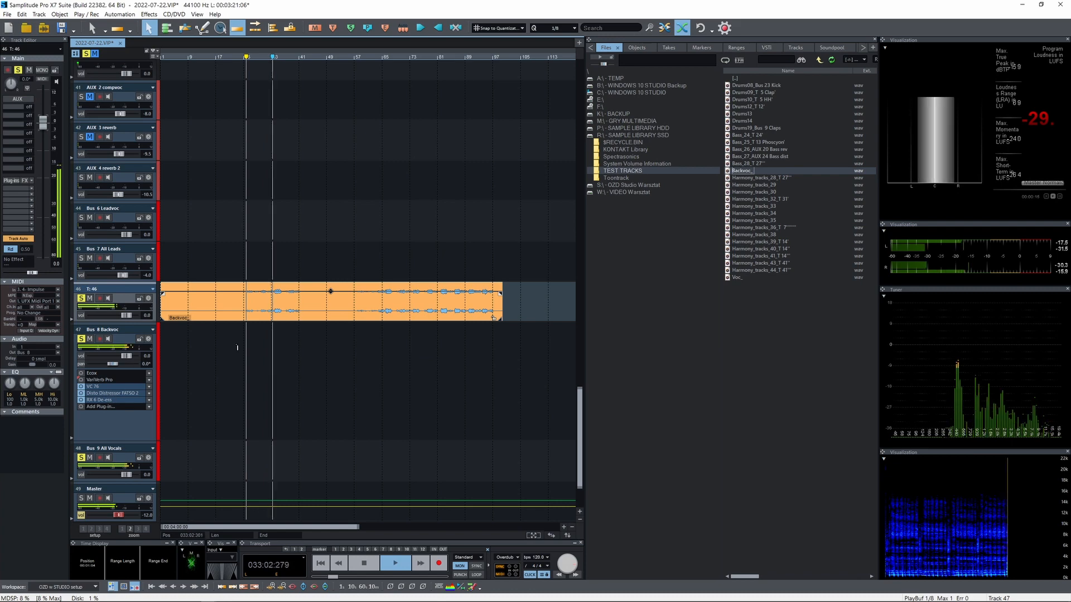
pyautogui.click(130, 393)
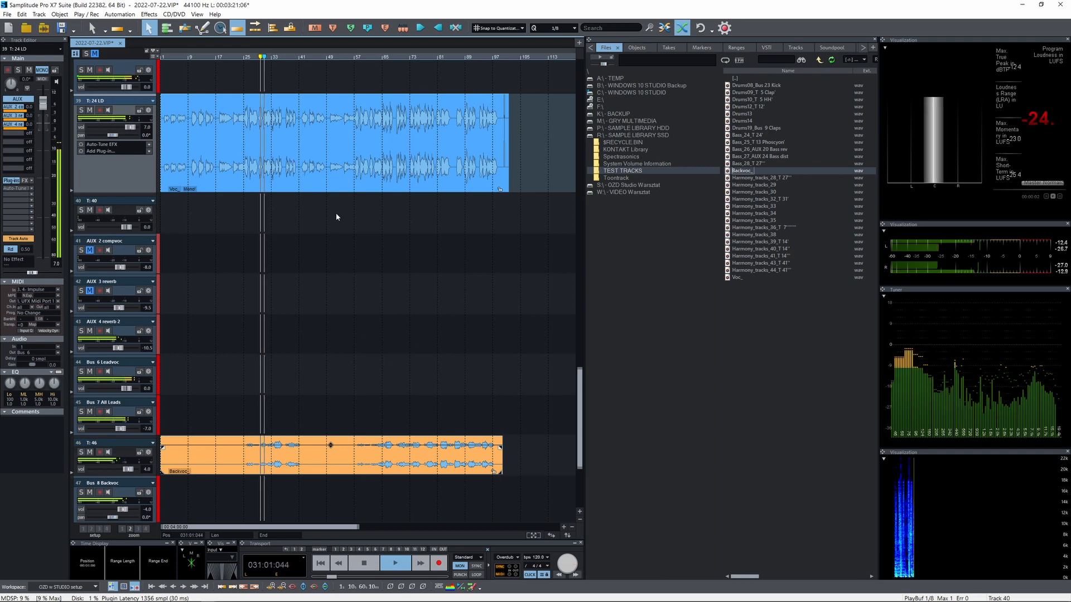
# Stop playback, raise the Bus 3 All Music volume to 4.0 dB and play the full mix again
pyautogui.press('space')
pyautogui.moveTo(580, 388); pyautogui.dragTo(586, 322)
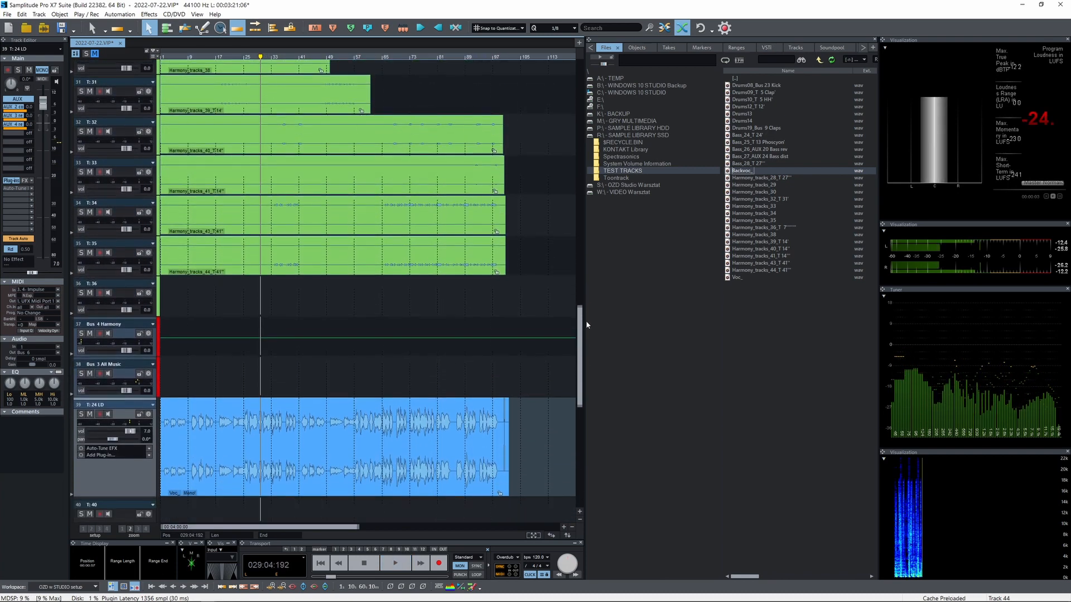
pyautogui.click(125, 375)
pyautogui.scroll(4, 129, 391)
pyautogui.press('space')
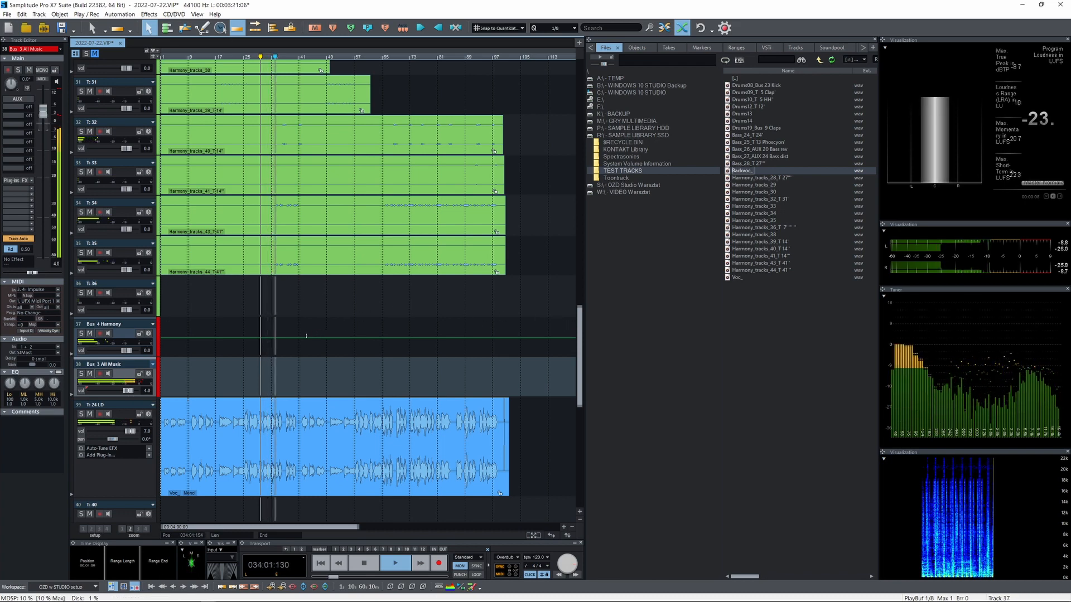
# Review the whole arrangement, from the drum tracks down to the Master, with the full length of the files in view
pyautogui.moveTo(580, 307); pyautogui.dragTo(554, 4)
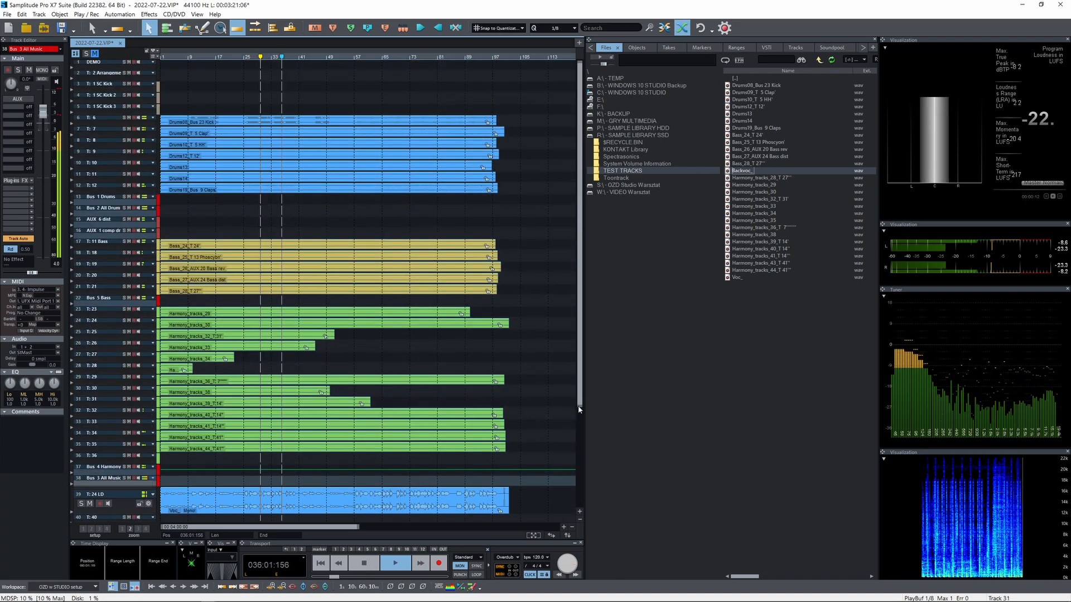
pyautogui.moveTo(578, 407); pyautogui.dragTo(579, 473)
pyautogui.scroll(-2, 402, 464)
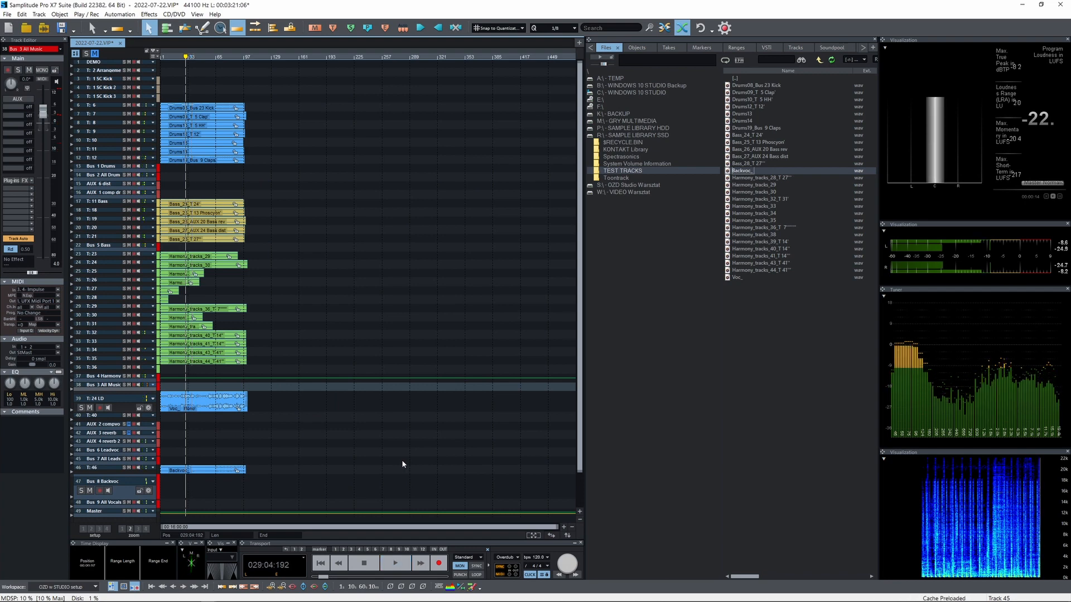
pyautogui.scroll(2, 318, 402)
pyautogui.scroll(-1, 318, 403)
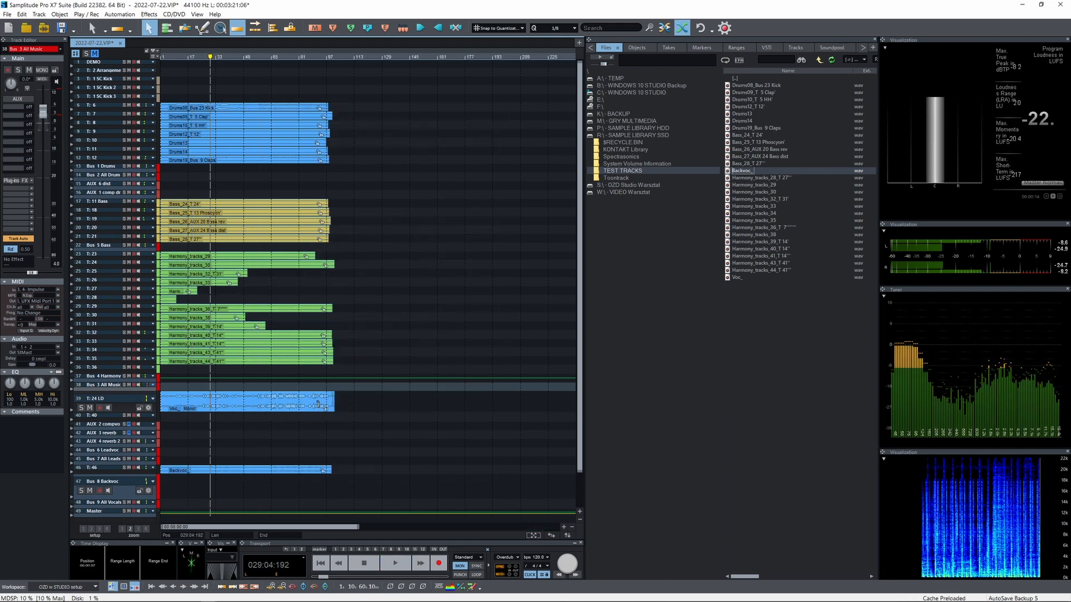